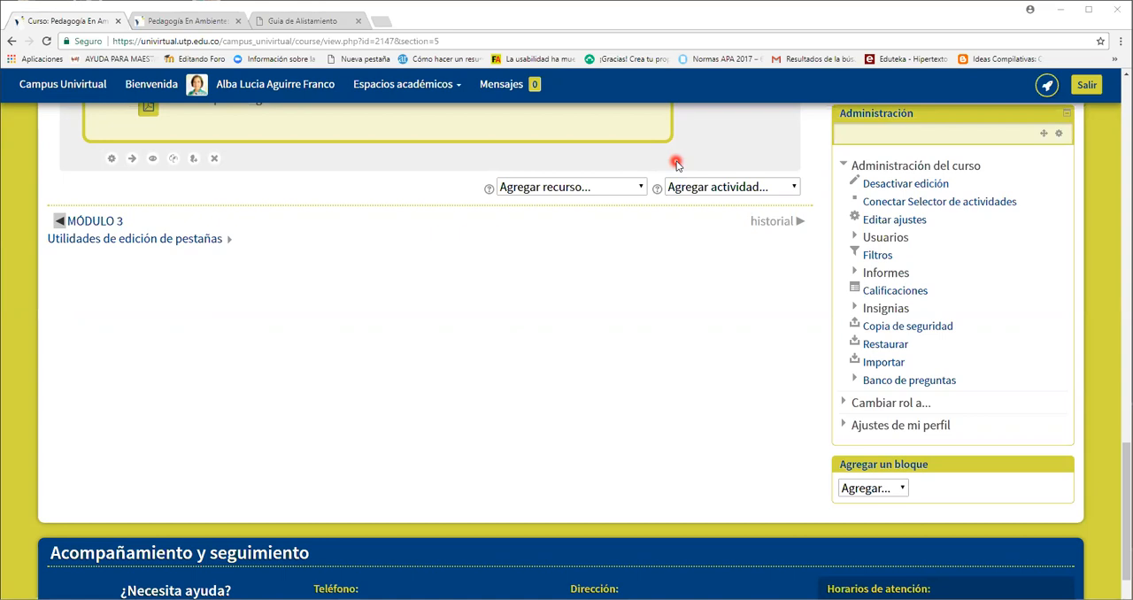
Add a Cuestionario activity to Módulo 4 and name it "Cuestionario sobre pedagogía de la Virtualidad".
click(793, 188)
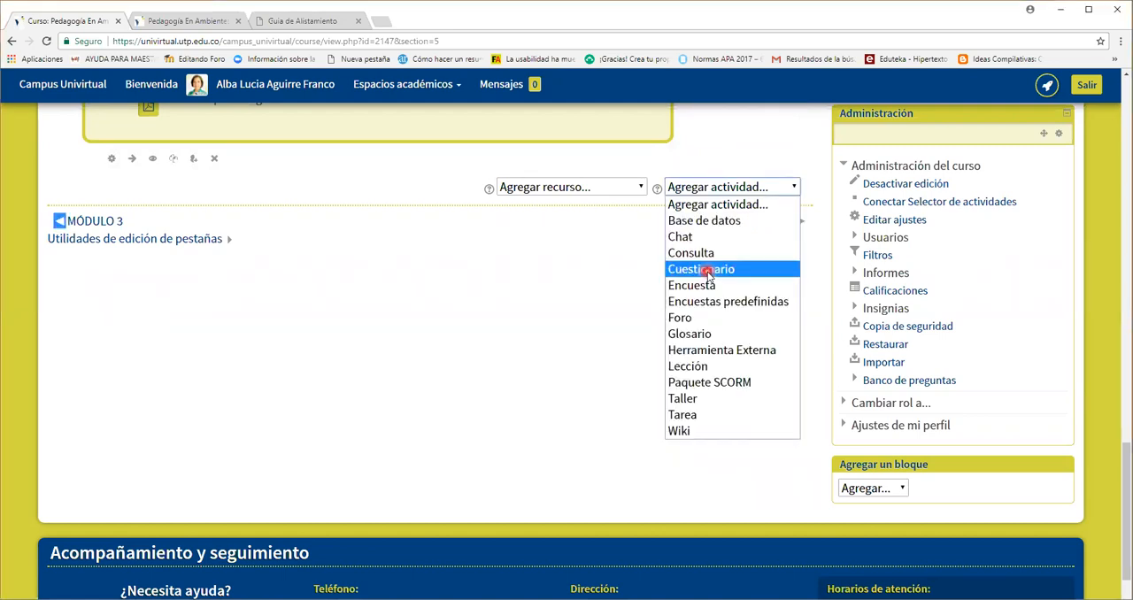
click(707, 271)
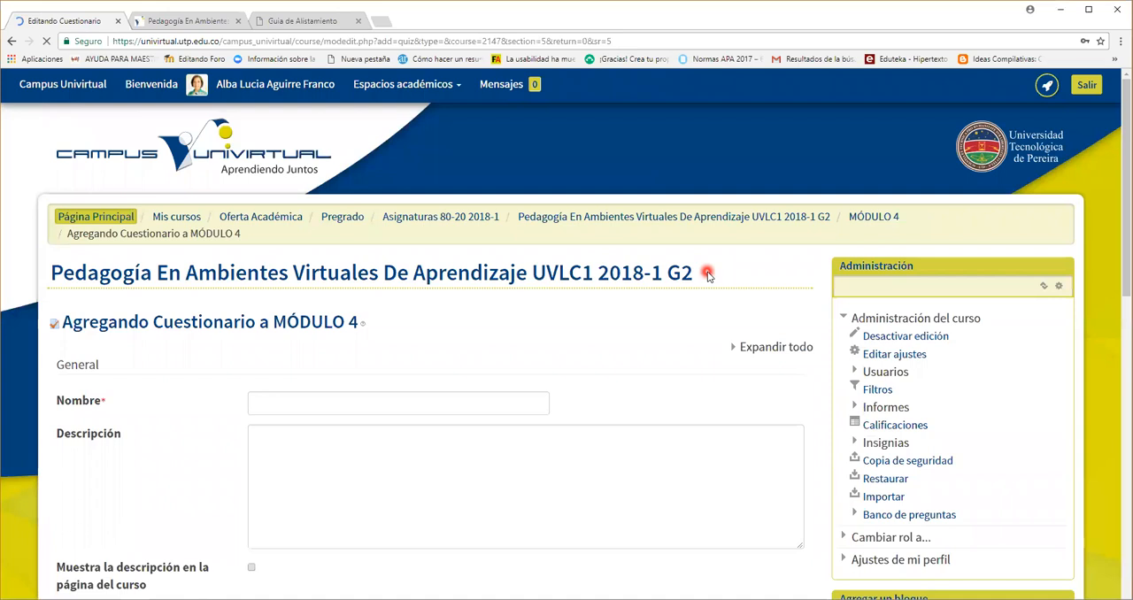
click(270, 278)
text(d)
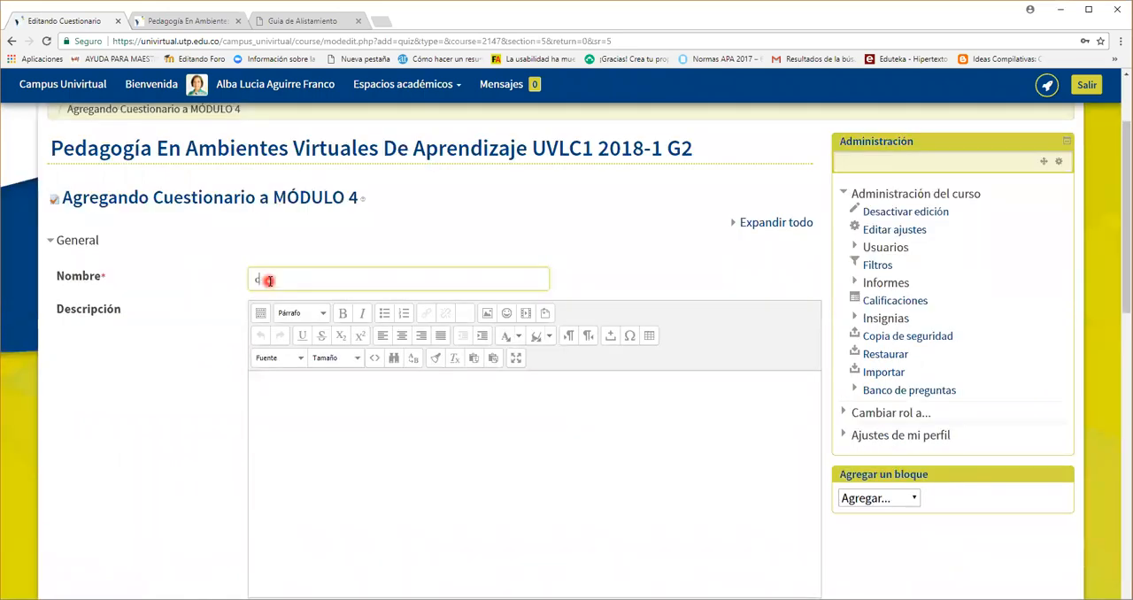
key(BackSpace)
text(Cuestionario sobre pedagog)
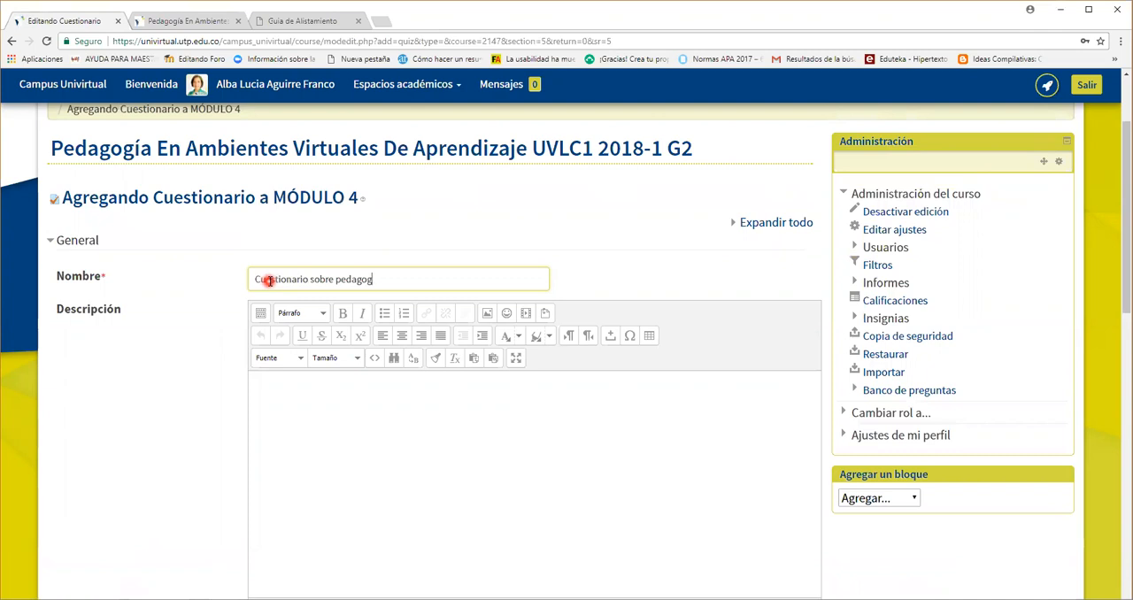
text(ia de la Virtyalidad)
key(BackSpace)
key(BackSpace)
key(BackSpace)
key(BackSpace)
key(BackSpace)
key(BackSpace)
key(BackSpace)
text(ualidad)
Copy the quiz name into the description as a bold heading in Times New Roman, 18pt.
triple_click(270, 281)
key(ctrl+c)
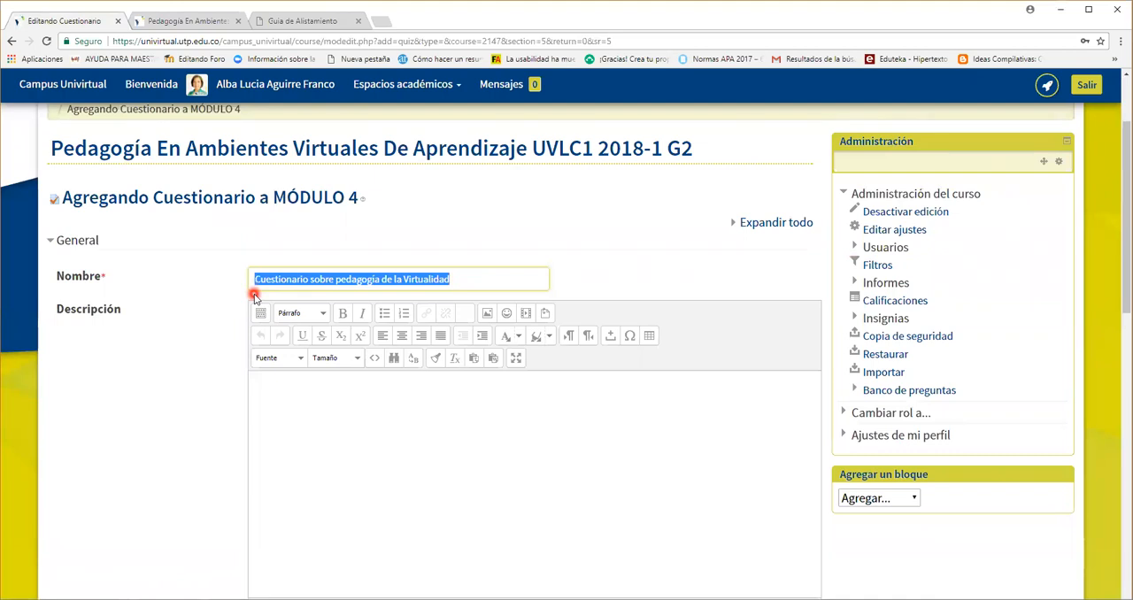
click(281, 394)
key(ctrl+v)
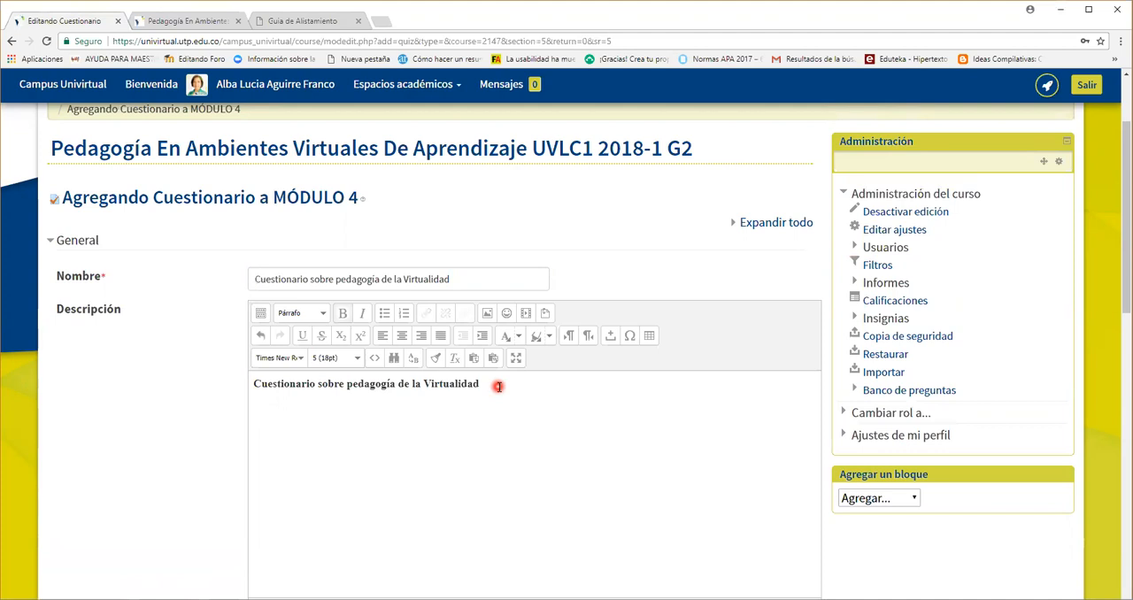
Copy the activity format's HTML code from the Guía de Alistamiento into the description's source and view the description full screen.
click(292, 20)
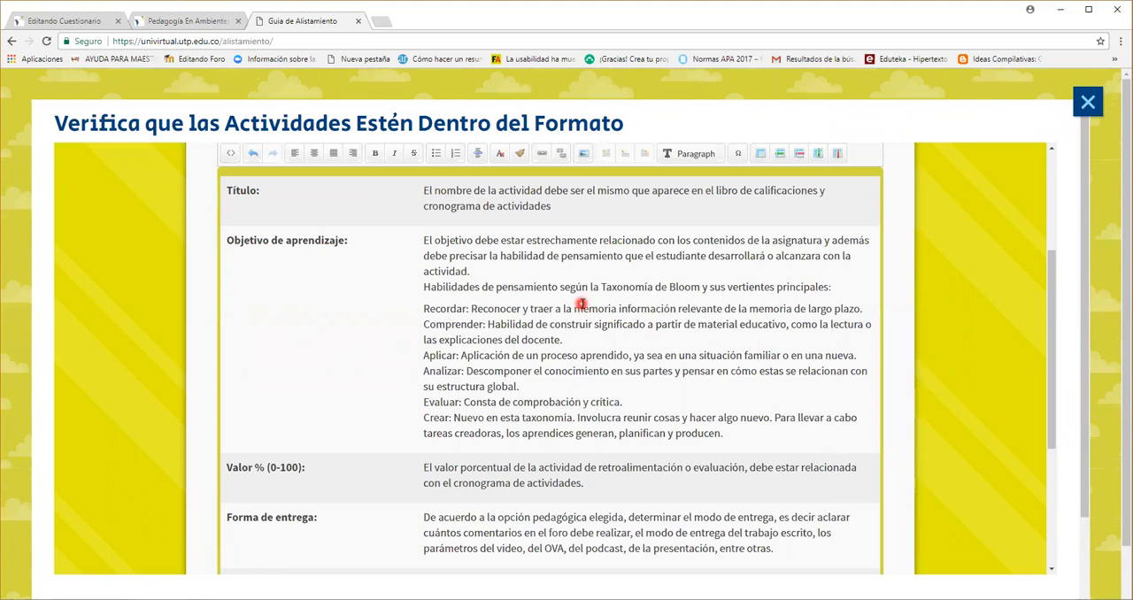
click(231, 153)
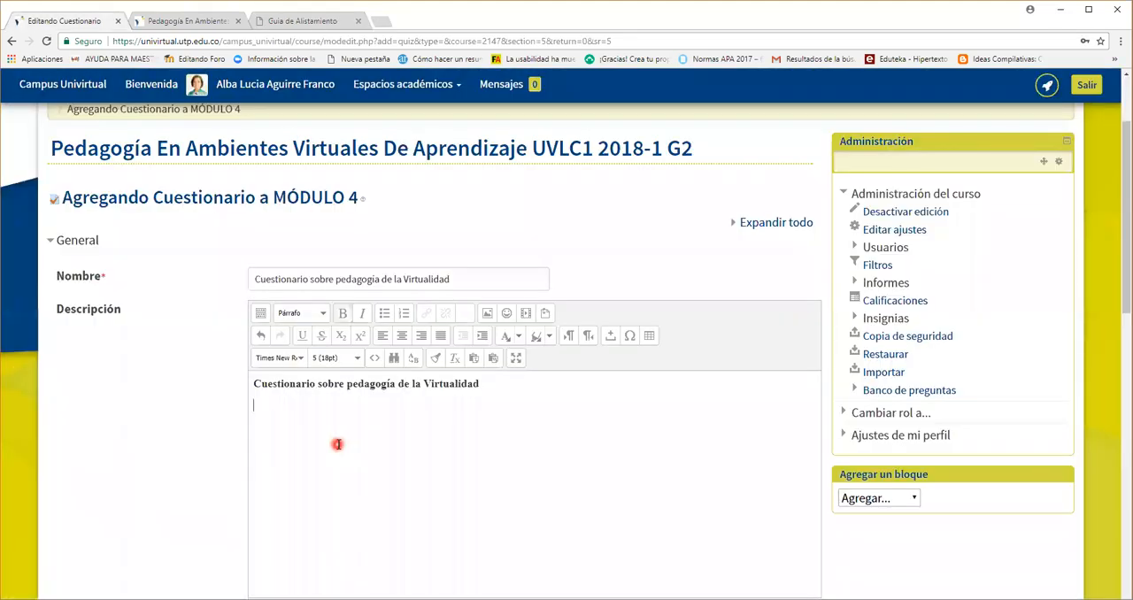
click(375, 359)
key(ctrl+v)
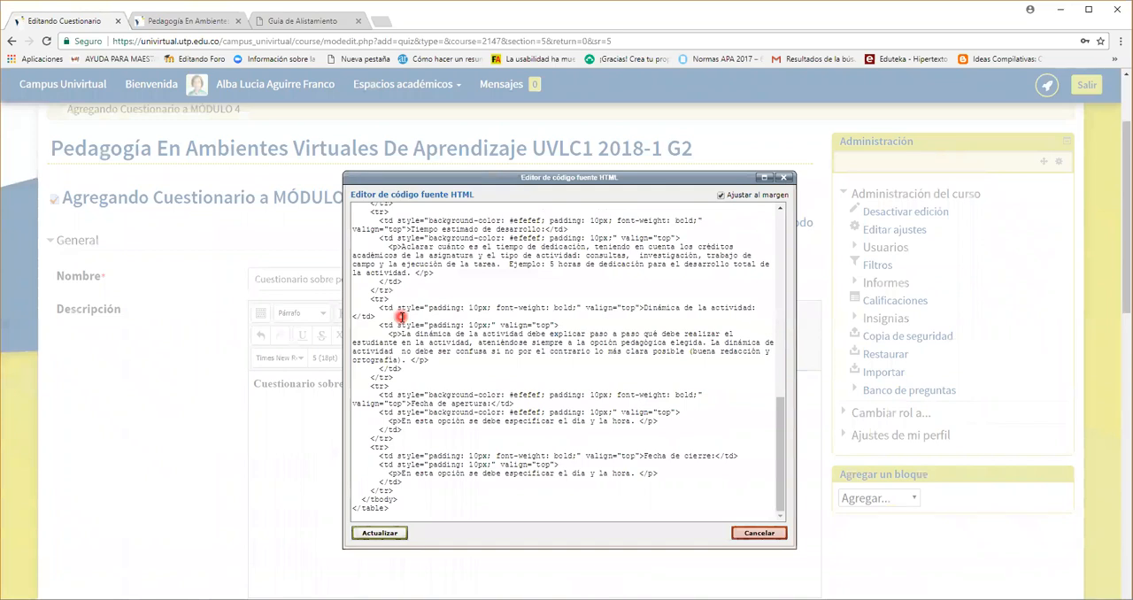
click(379, 533)
click(519, 360)
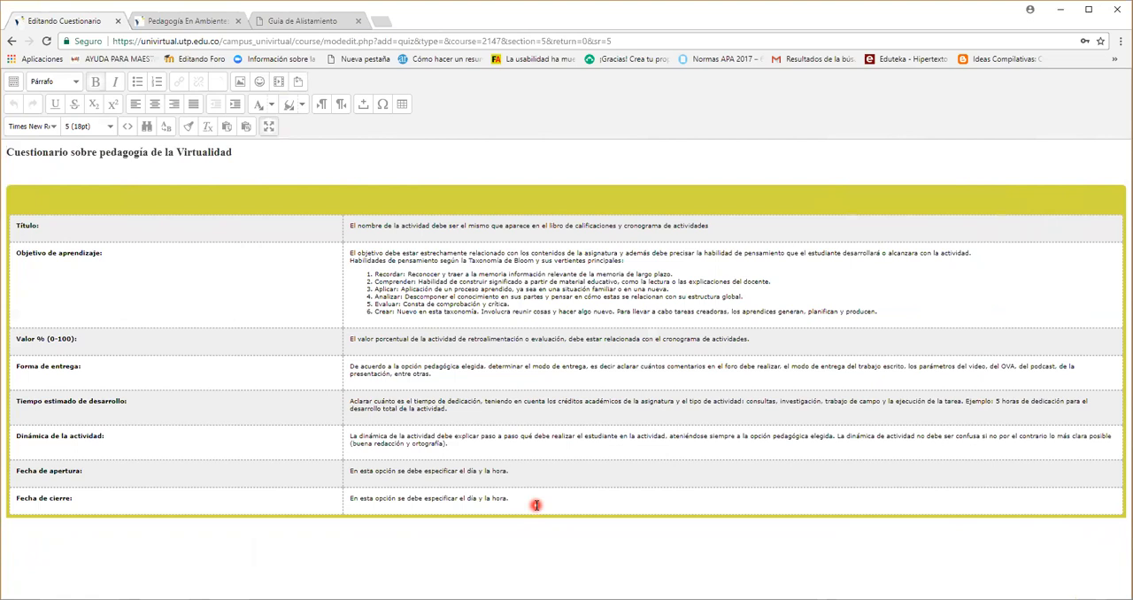
Review the "Psicología educativa" quiz page as an example of a completed activity format, from Título to Fecha de cierre.
key(ctrl+Tab)
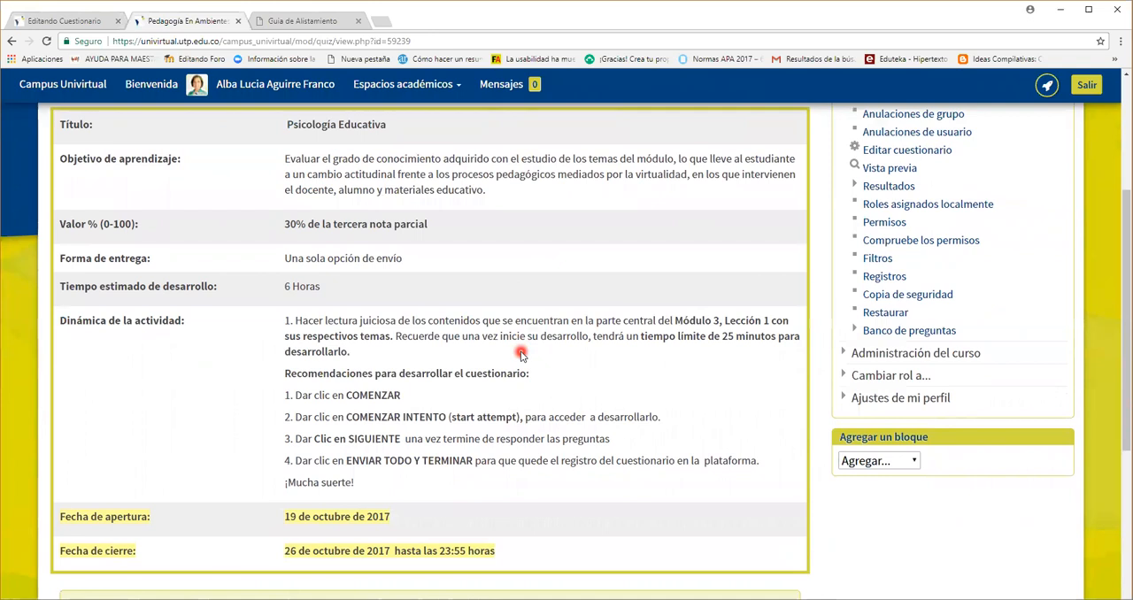
scroll(378, 241, up, 1)
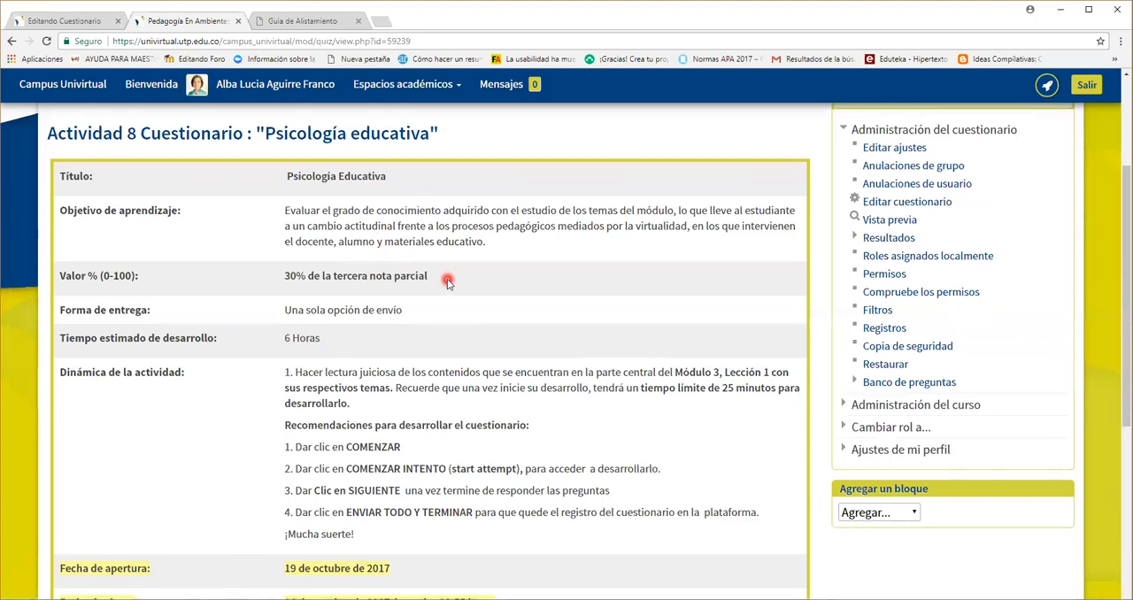
scroll(447, 282, down, 1)
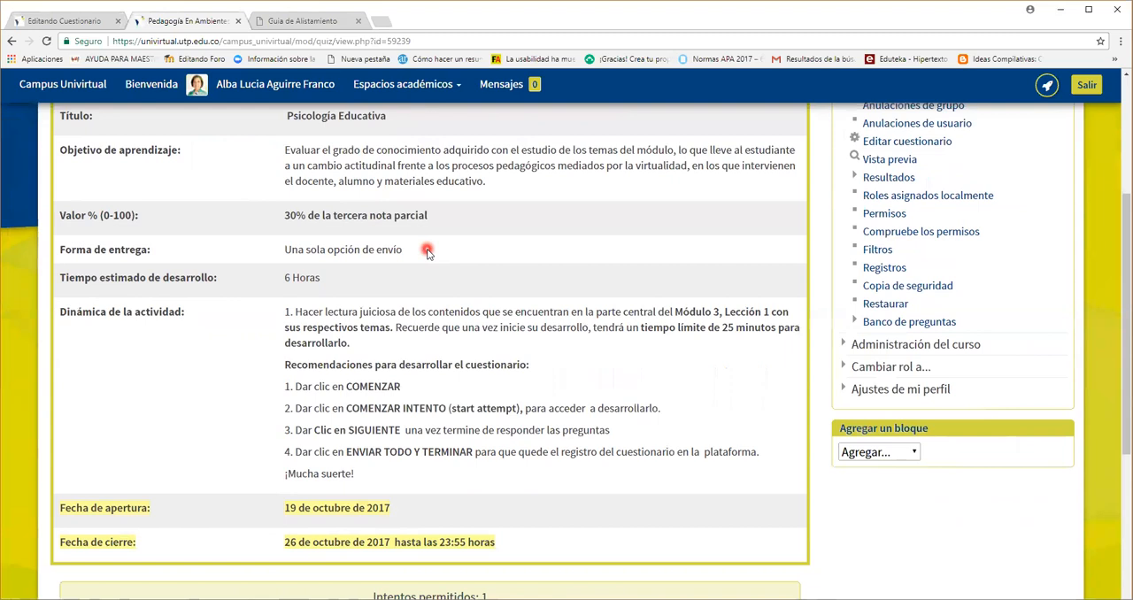
scroll(428, 253, down, 1)
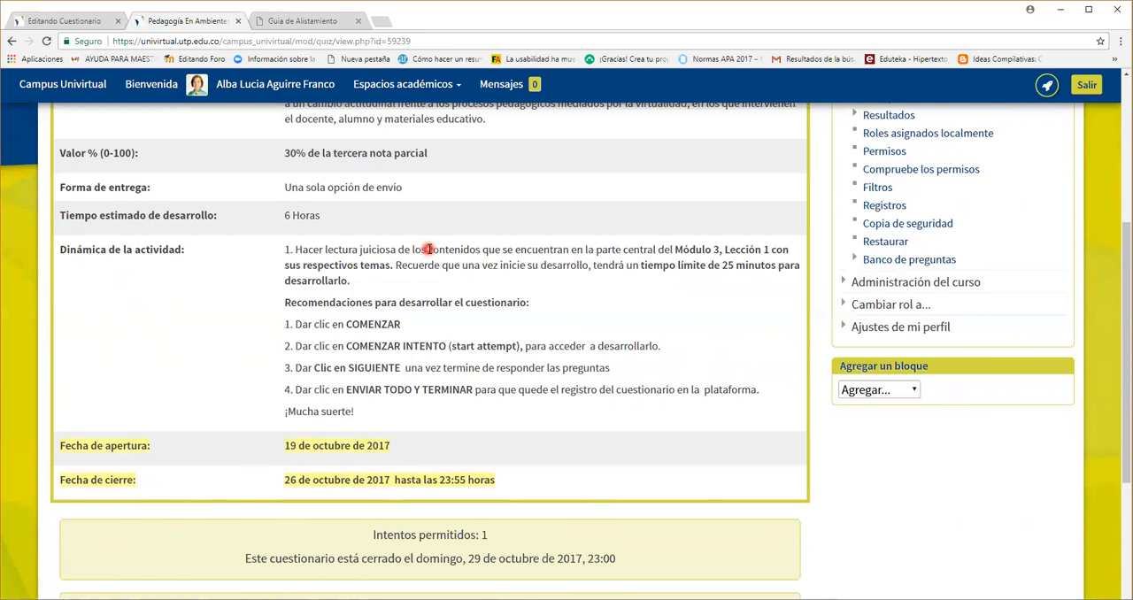
scroll(777, 203, down, 1)
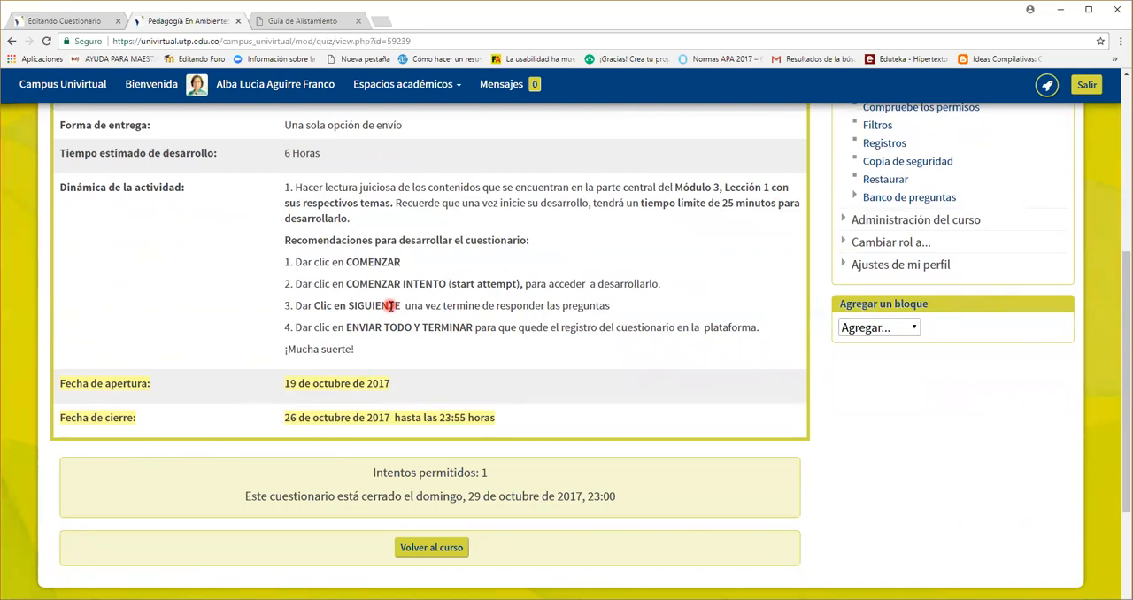
scroll(300, 346, down, 1)
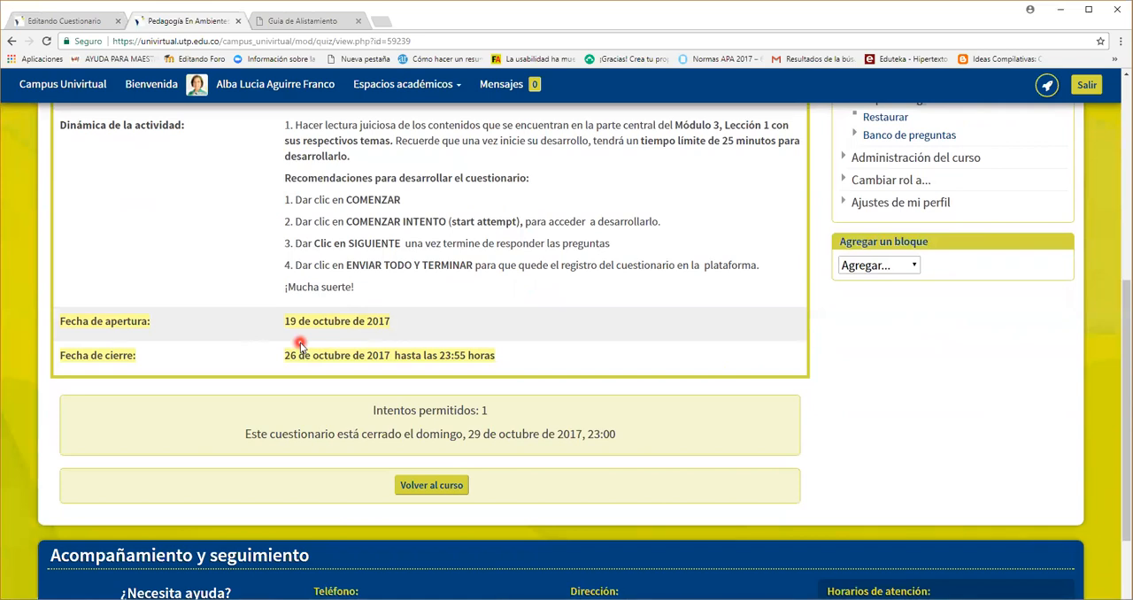
Return to the new quiz's form and enable a 30-minute time limit in the Temporalización settings.
click(80, 21)
click(113, 269)
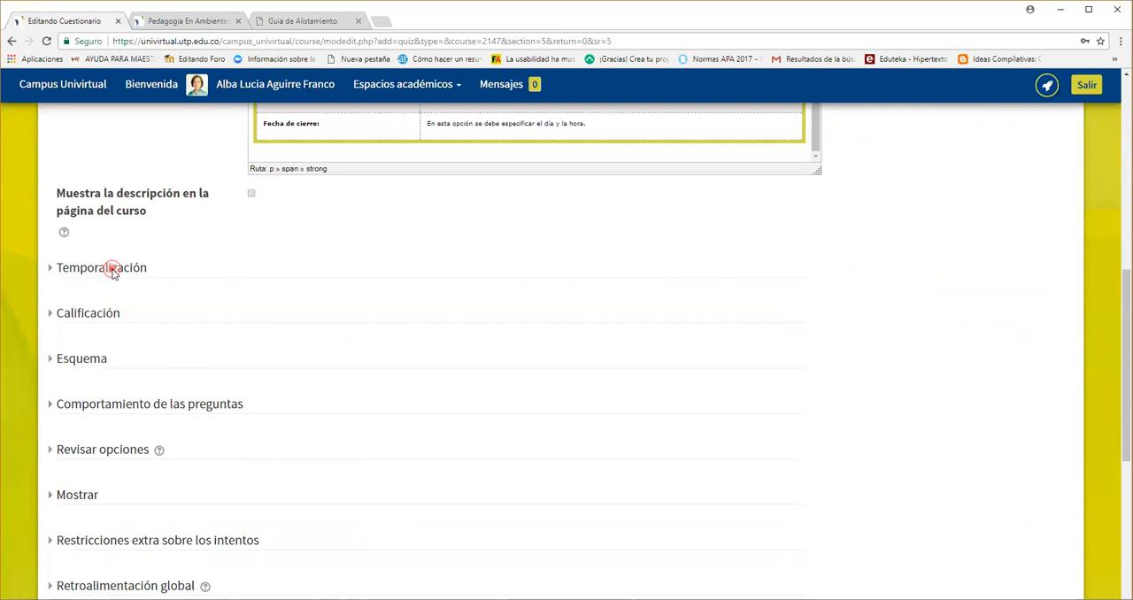
click(113, 268)
scroll(324, 373, down, 2)
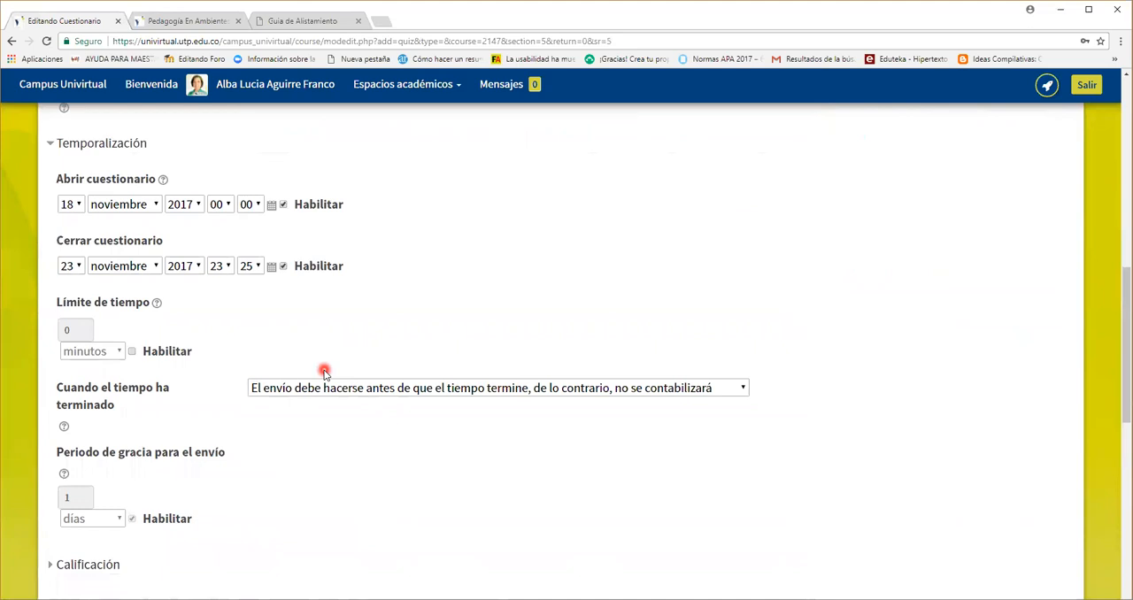
click(132, 350)
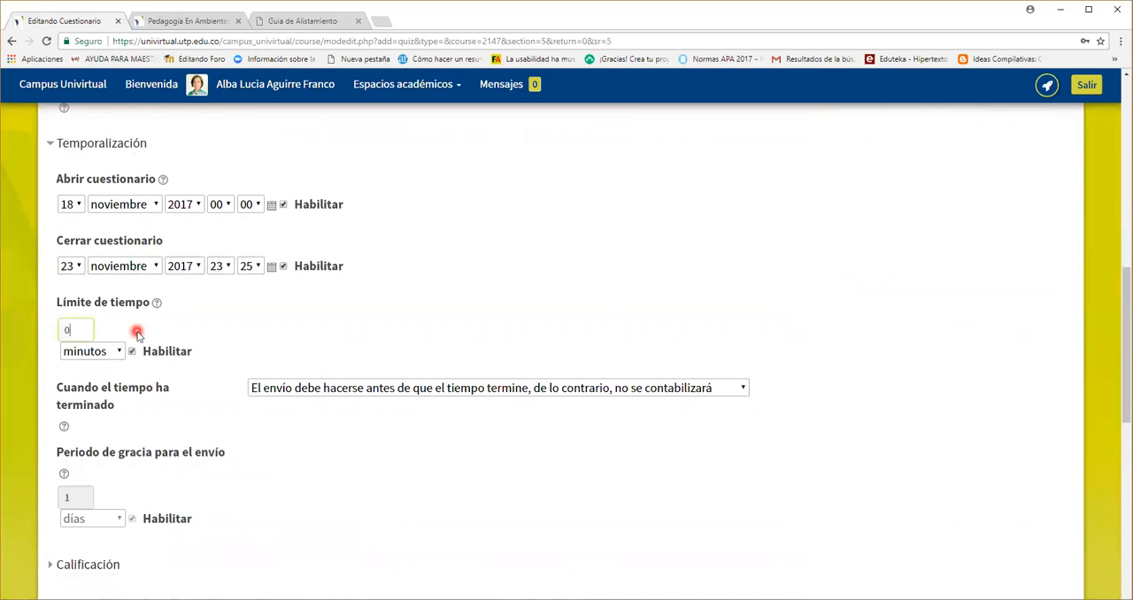
text(30)
scroll(202, 297, up, 1)
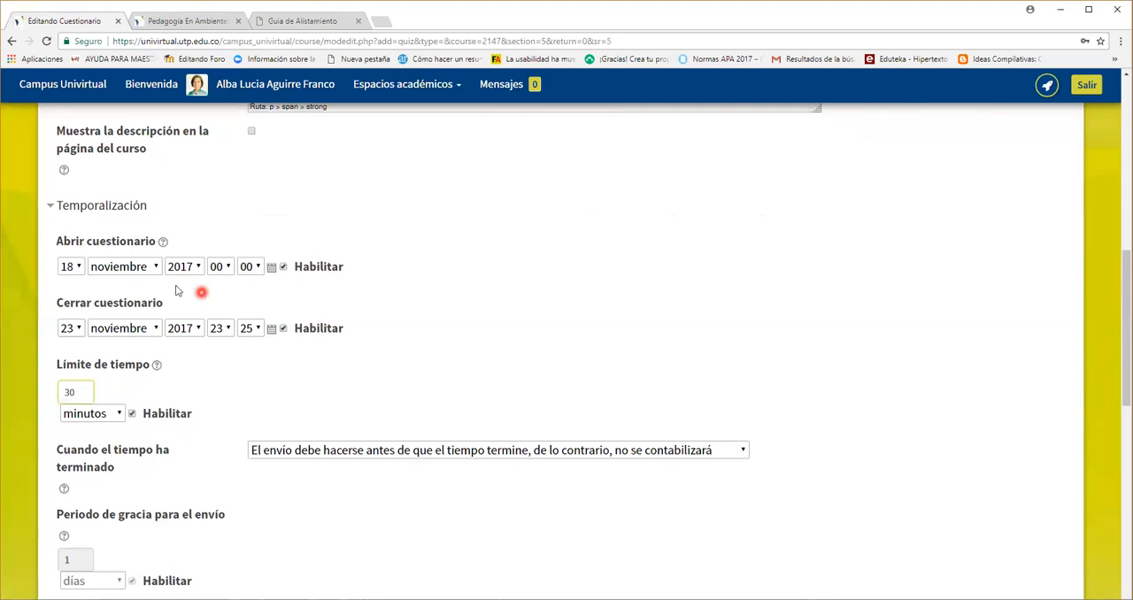
scroll(177, 290, down, 2)
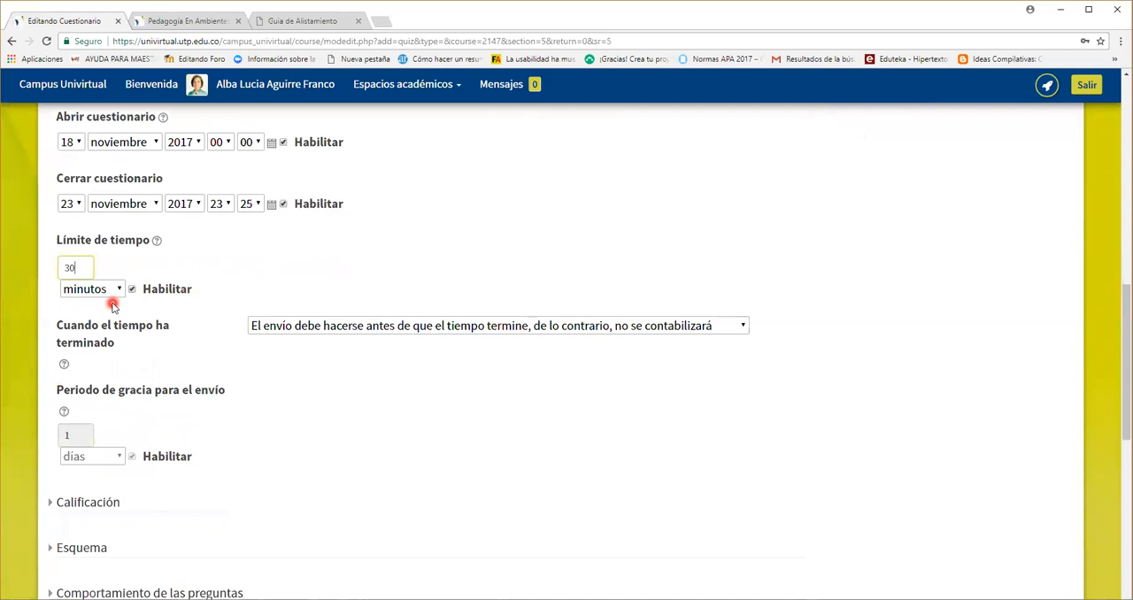
Set the time-expiry behaviour to "El envío debe hacerse antes de que el tiempo termine, de lo contrario, no se contabilizará".
click(743, 328)
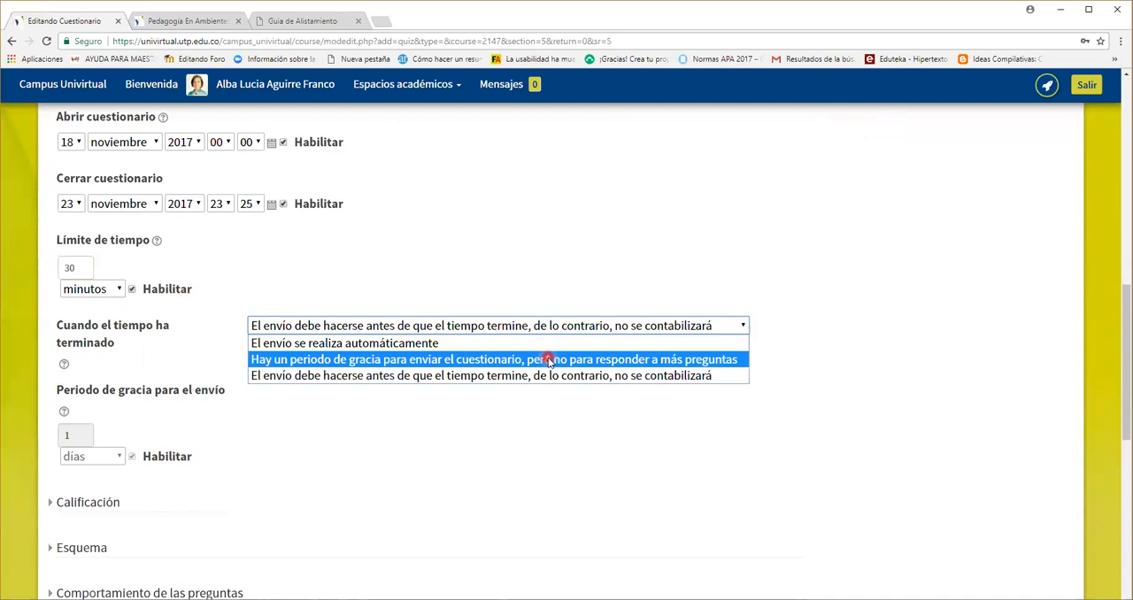
click(653, 379)
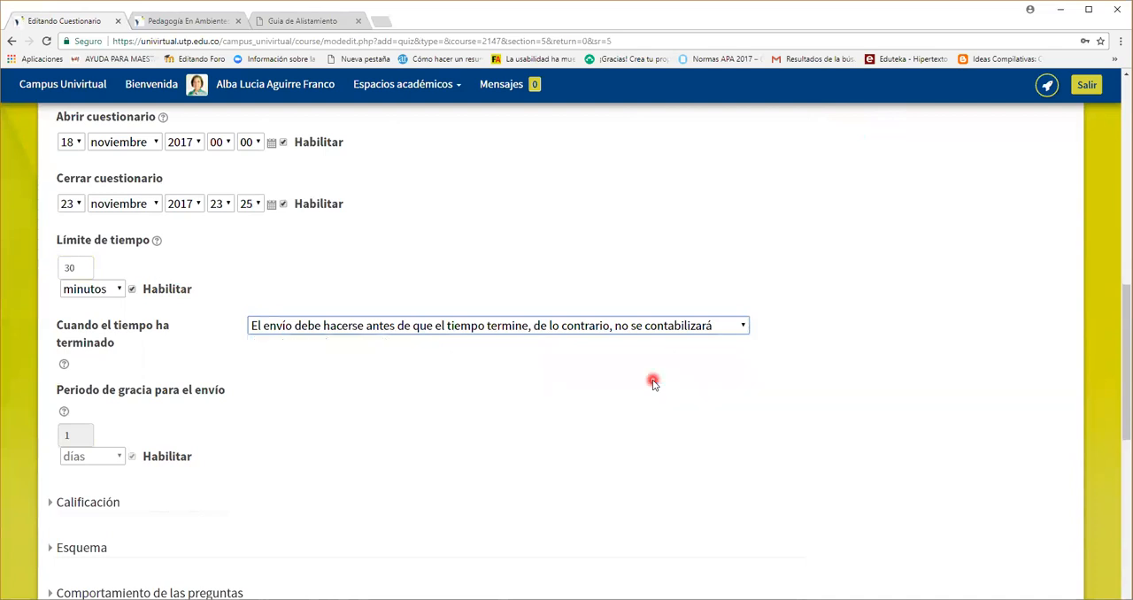
scroll(676, 352, down, 1)
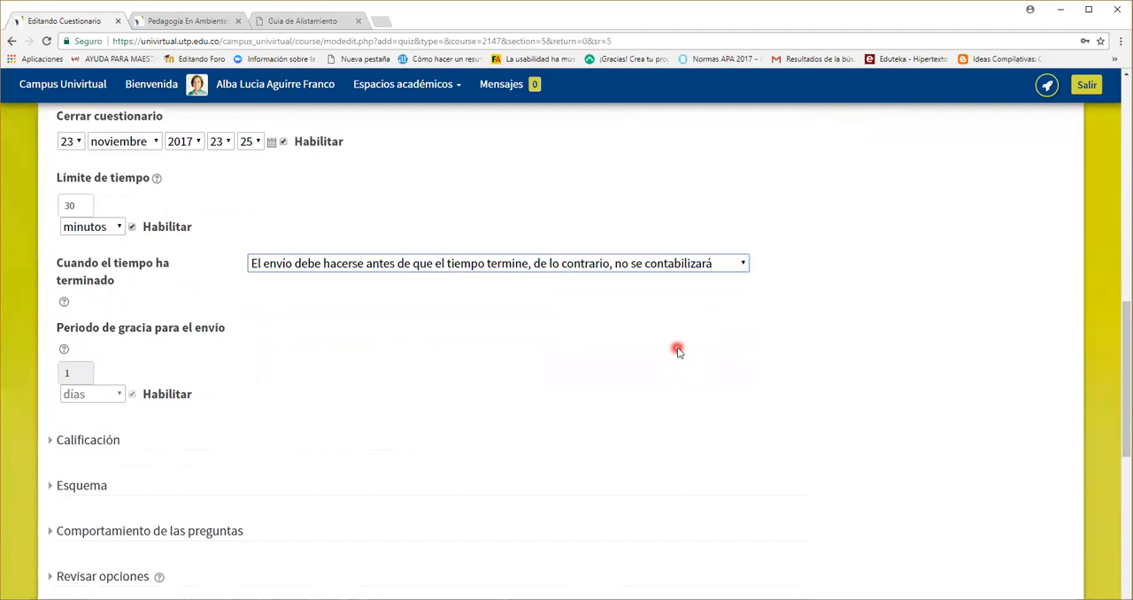
scroll(677, 351, down, 1)
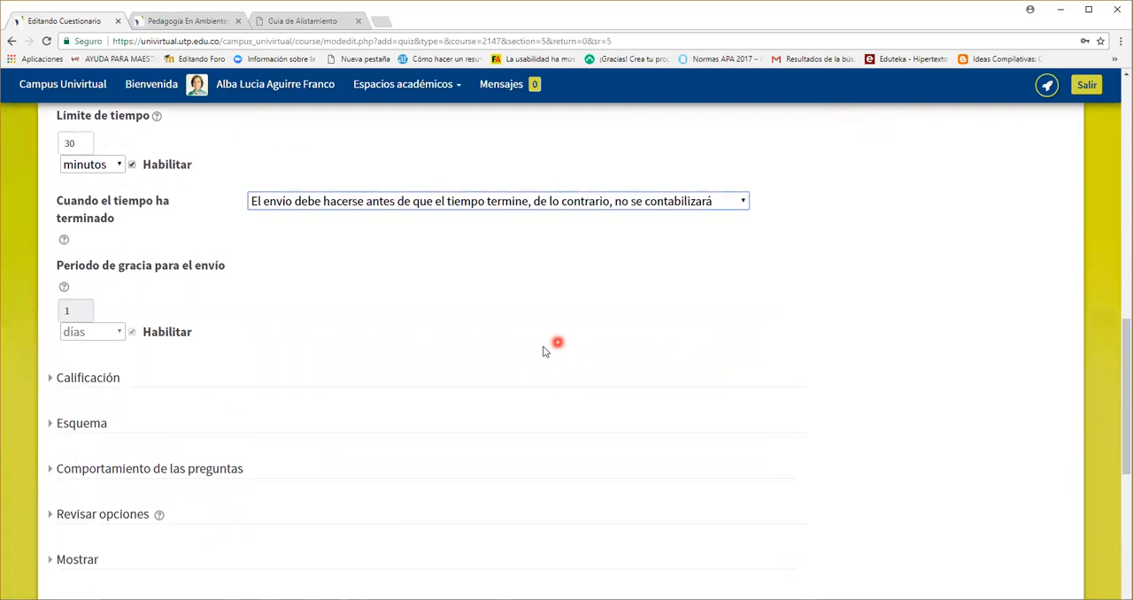
scroll(177, 288, up, 2)
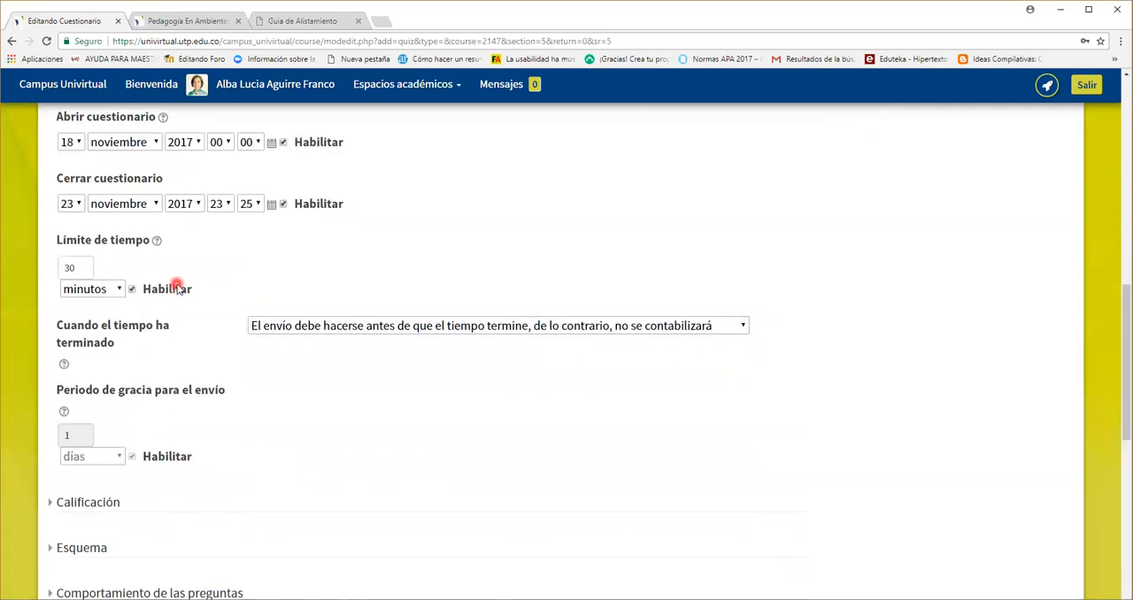
scroll(301, 372, down, 1)
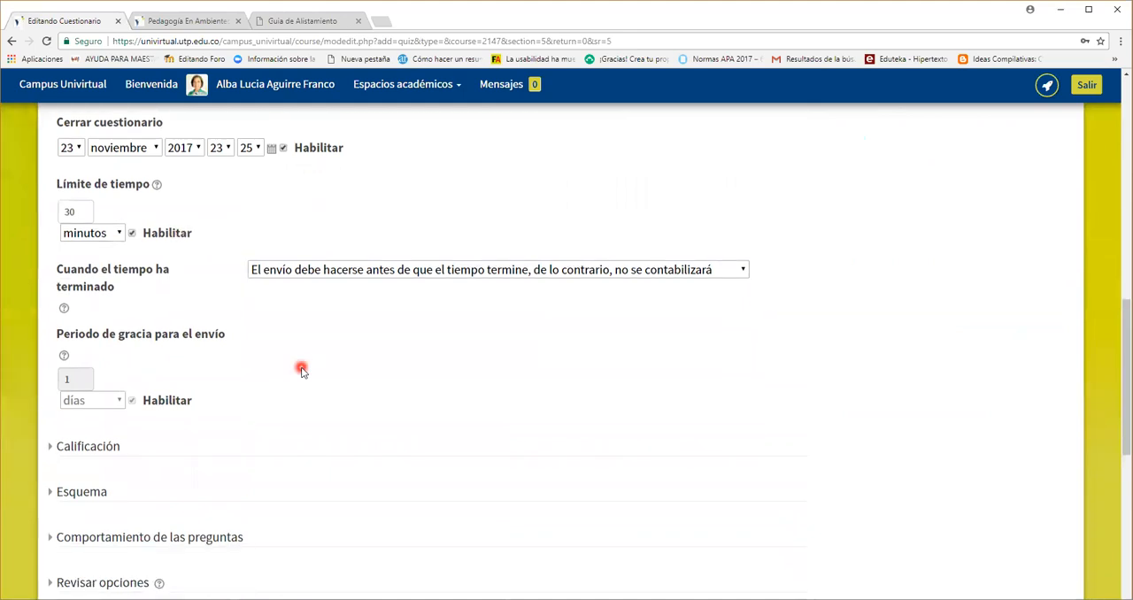
scroll(79, 254, up, 2)
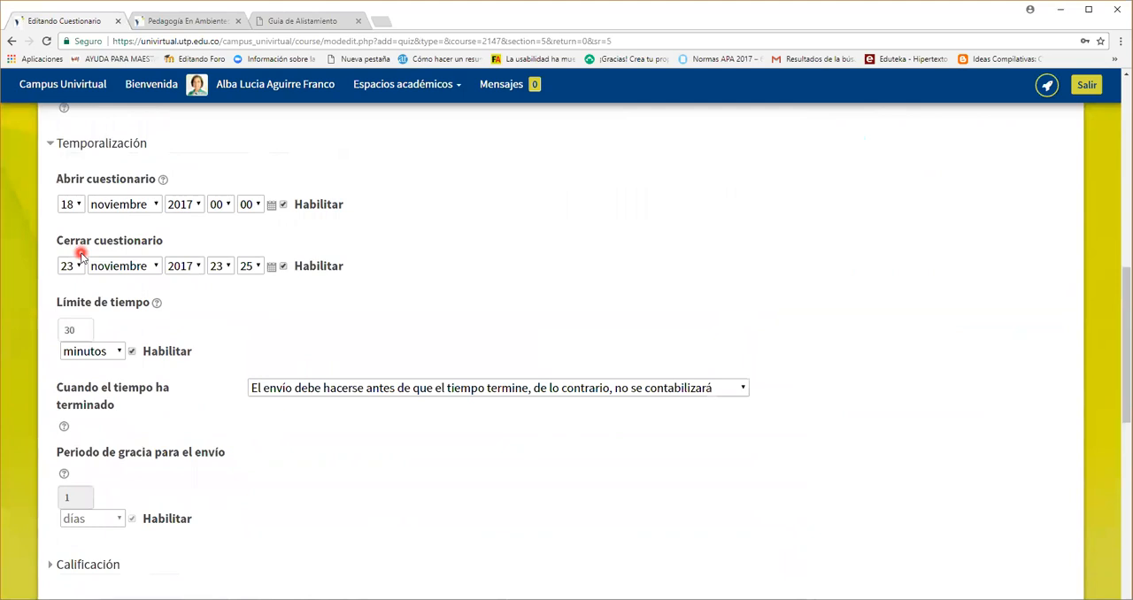
Set the quiz's grade category to NOTA 3 and the allowed attempts to 2.
scroll(336, 293, down, 4)
click(336, 290)
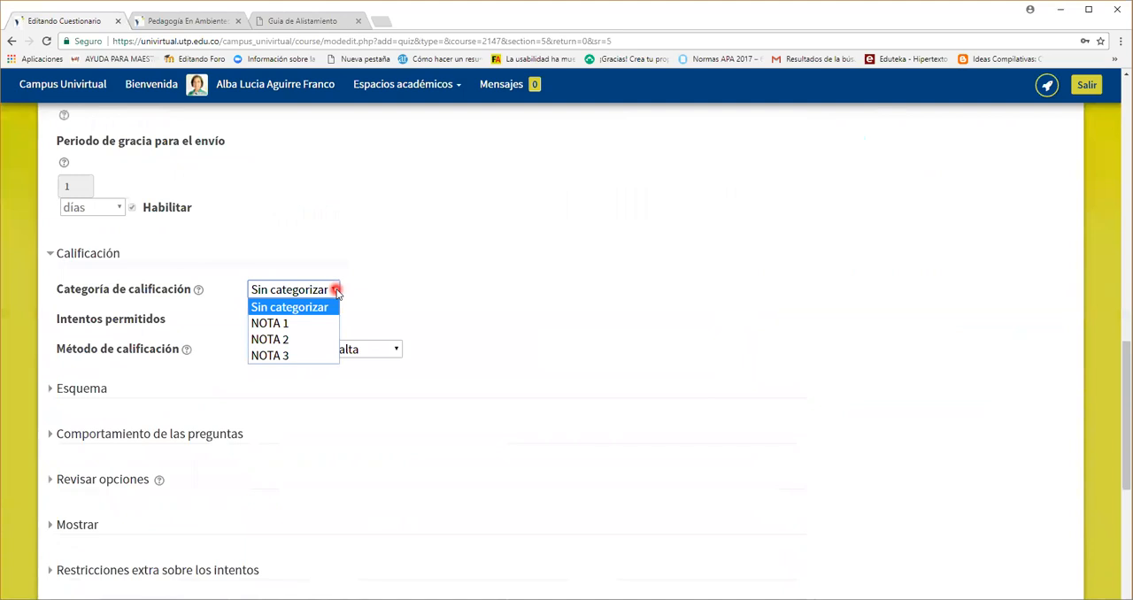
click(288, 357)
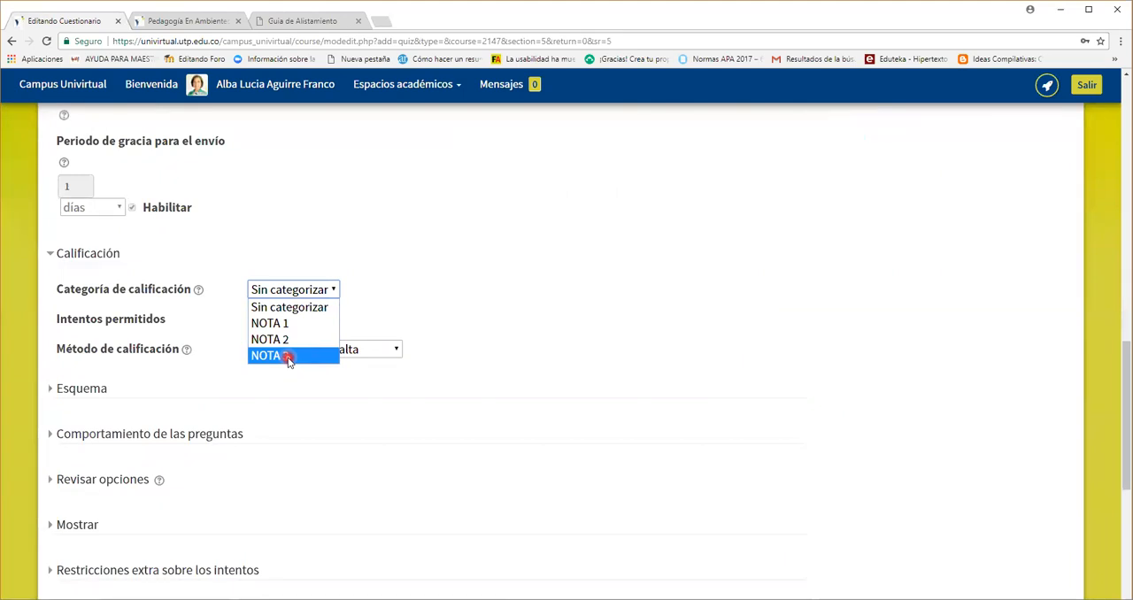
click(288, 356)
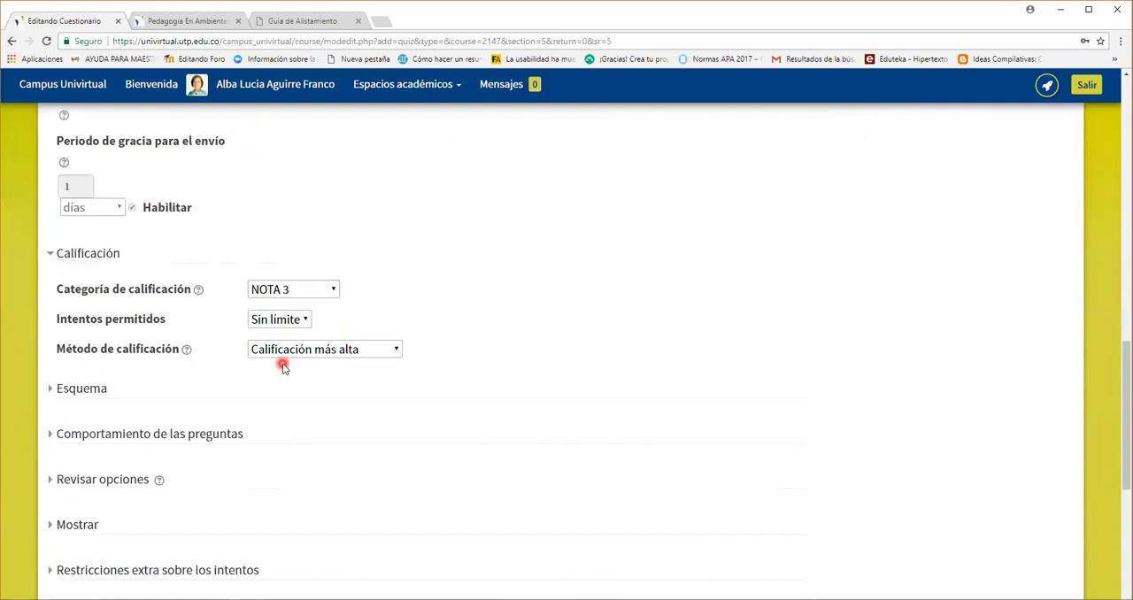
click(282, 323)
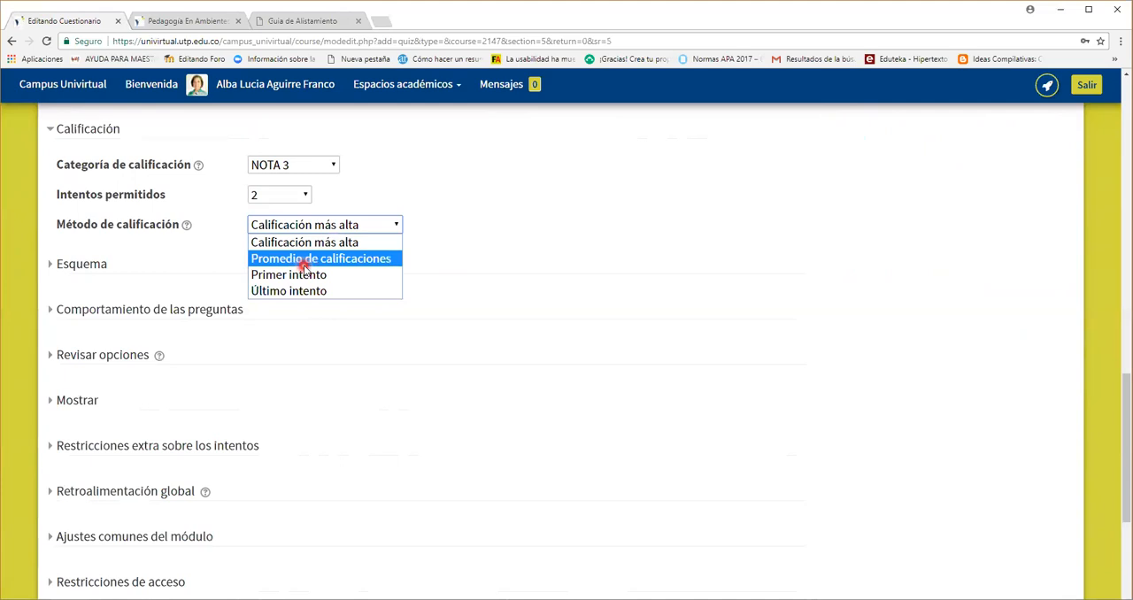
Set the question order to "Presentadas al azar" and the new page option to "Nunca, todas las preguntas en una página".
click(493, 175)
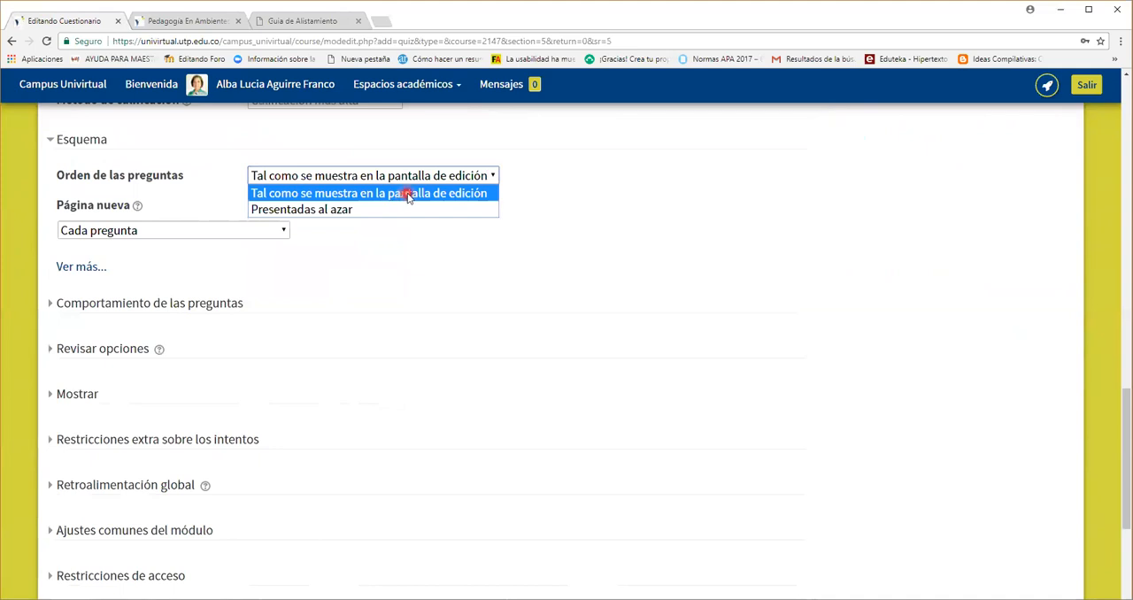
click(339, 210)
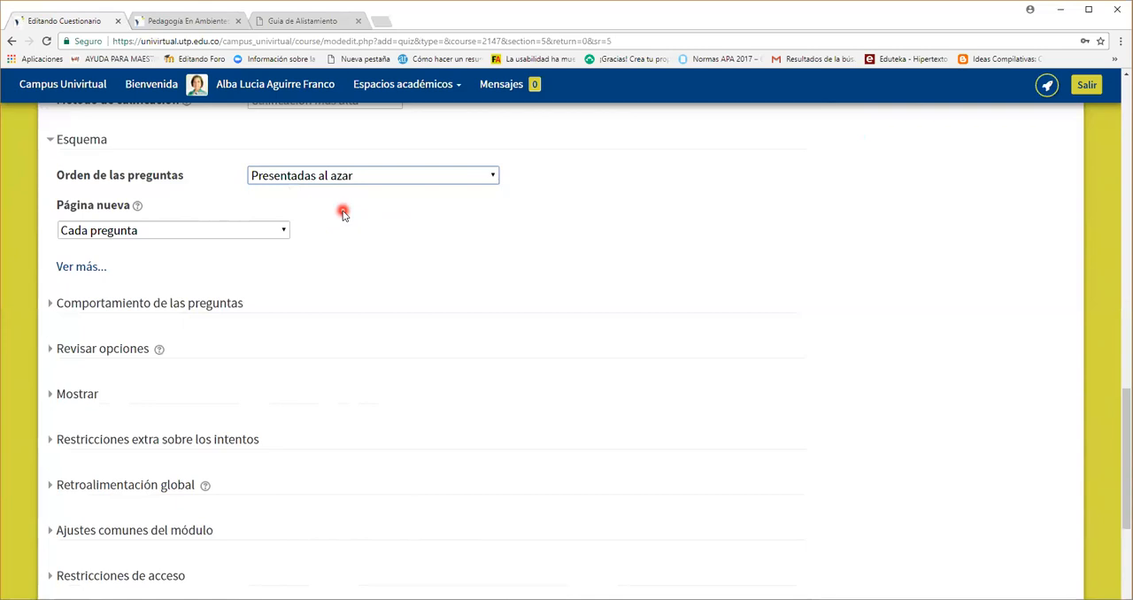
click(283, 231)
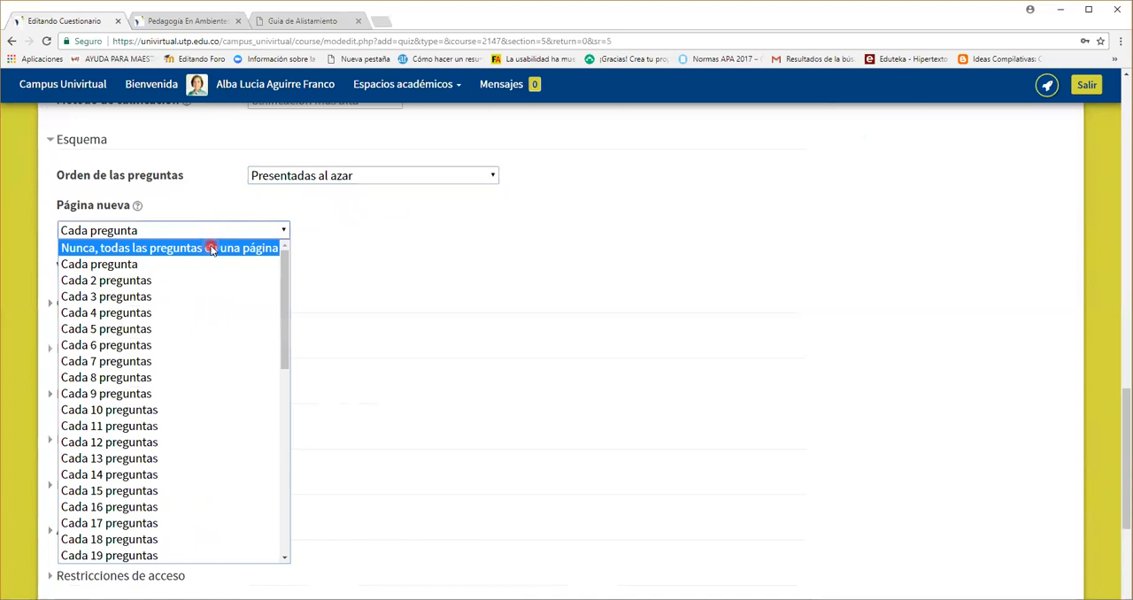
click(147, 254)
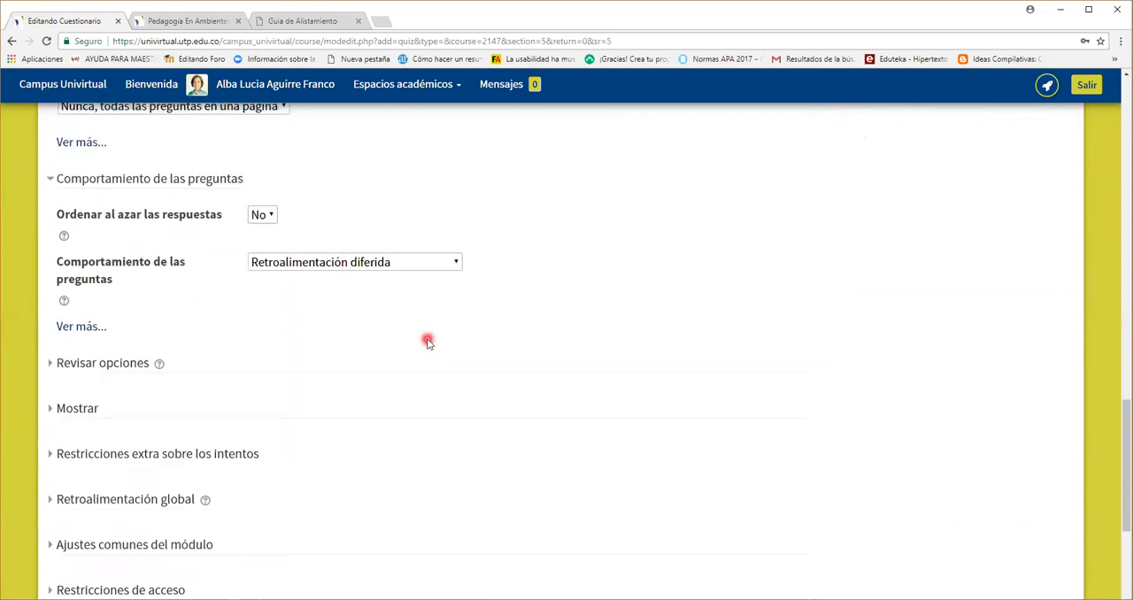
Set the question behaviour to "Retroalimentación inmediata".
click(454, 263)
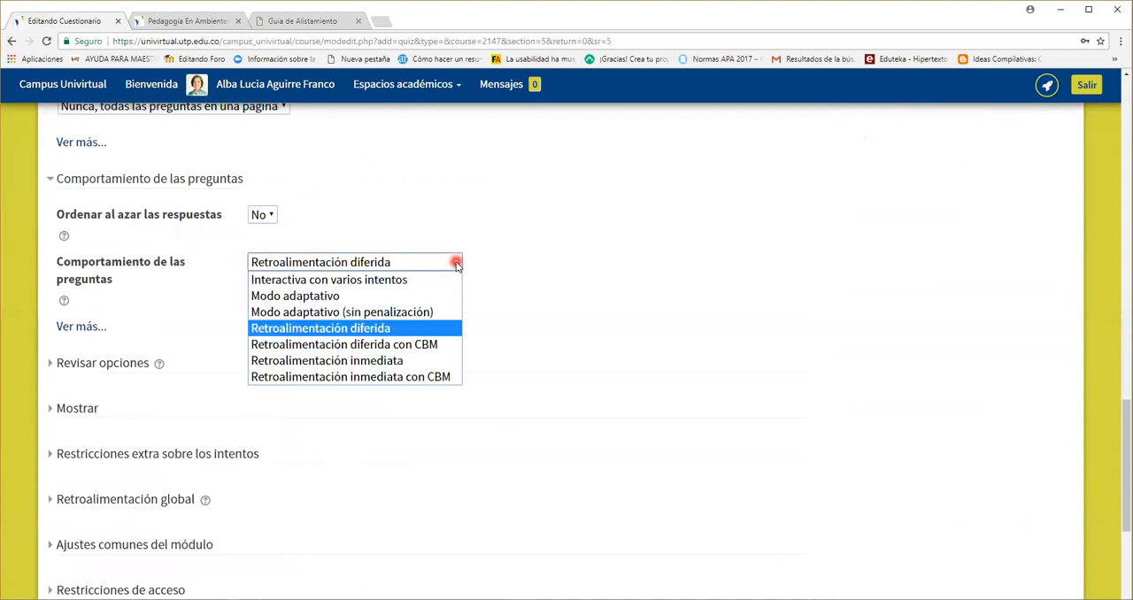
click(354, 361)
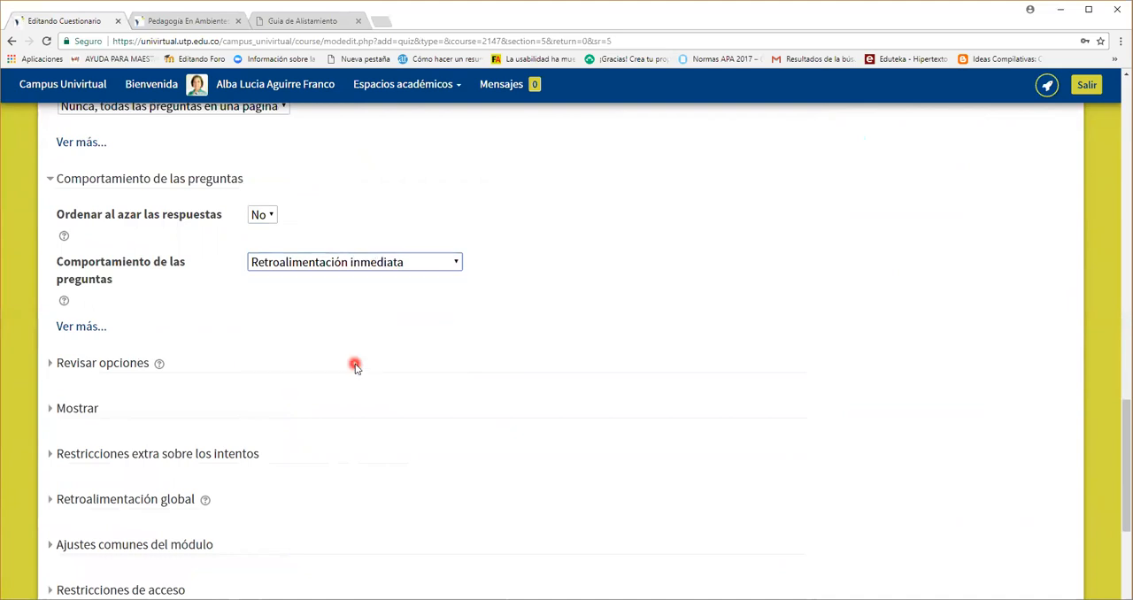
scroll(355, 367, down, 2)
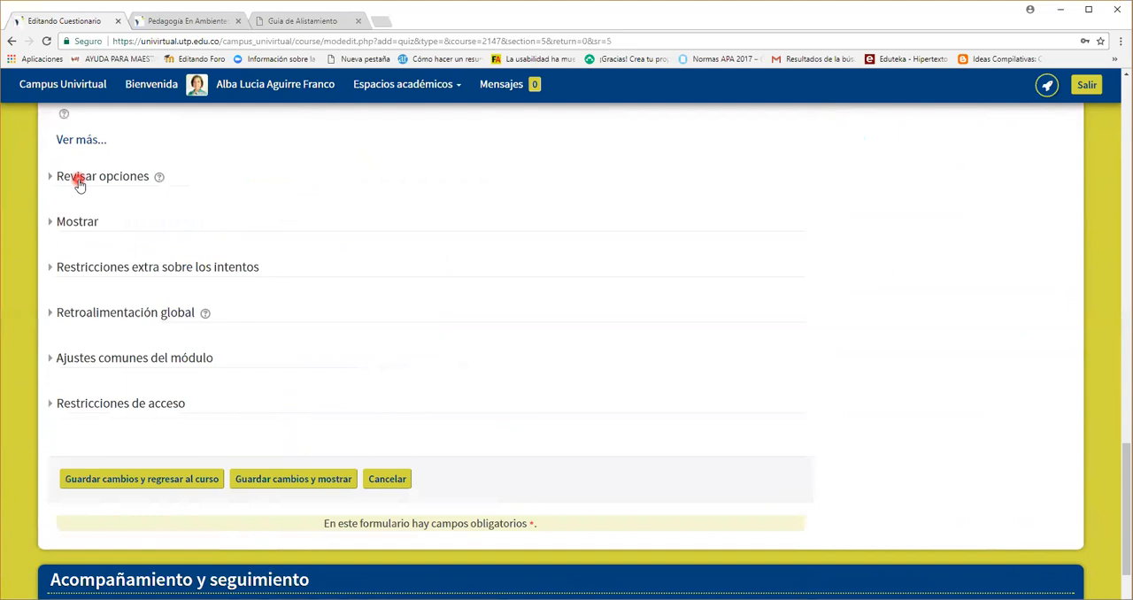
Review the available choices for the user image, grade decimals and quiz visibility.
click(345, 134)
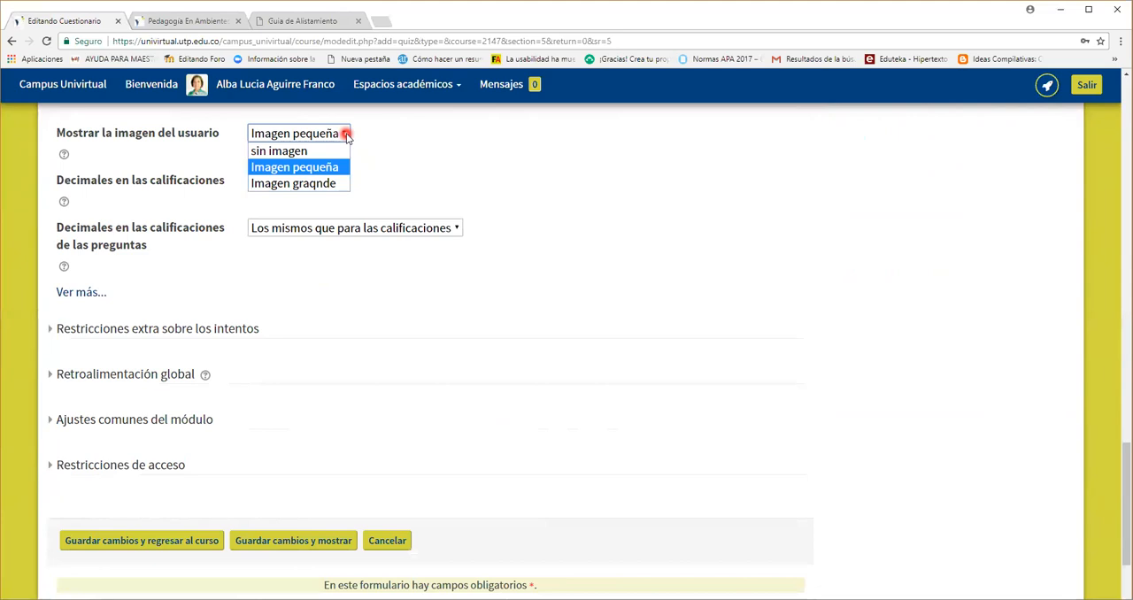
click(261, 183)
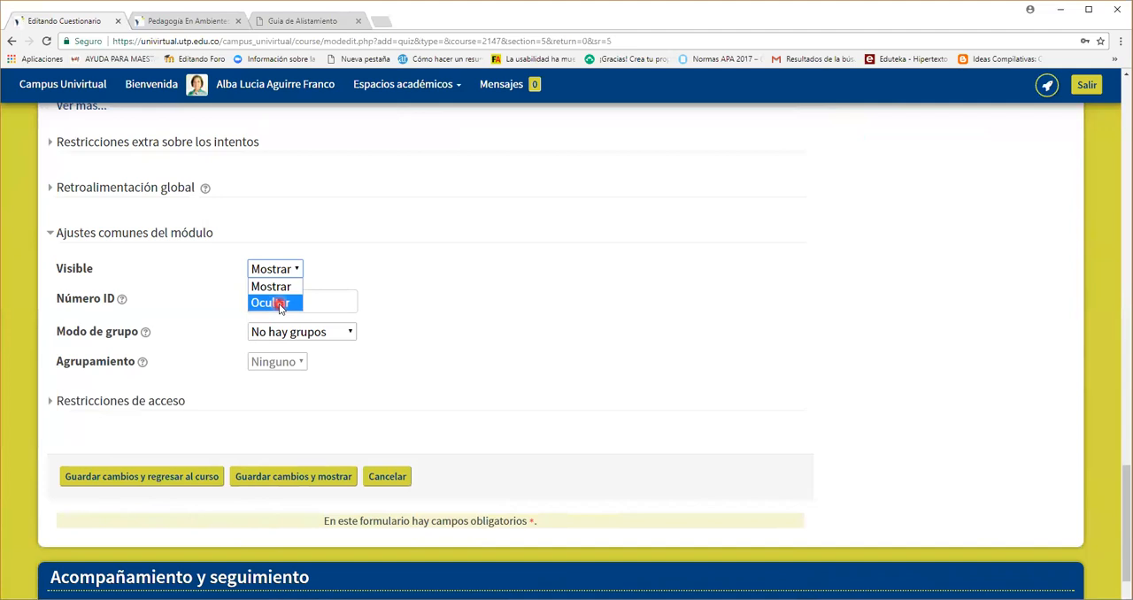
click(385, 264)
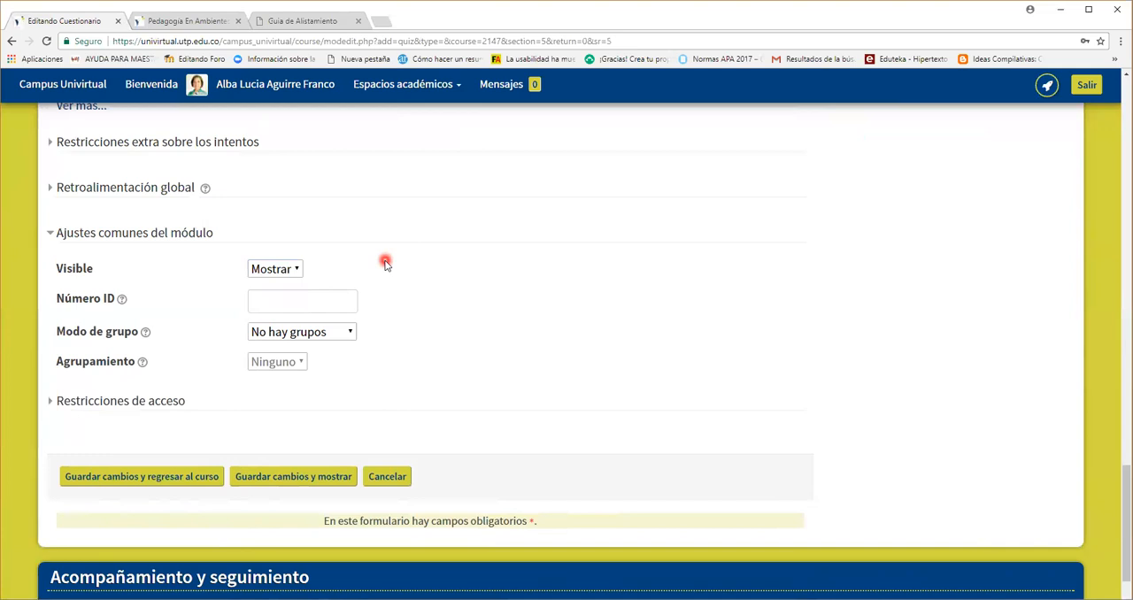
Save the quiz settings and display its page down to the allowed attempts and opening and closing dates.
scroll(337, 372, down, 1)
click(296, 417)
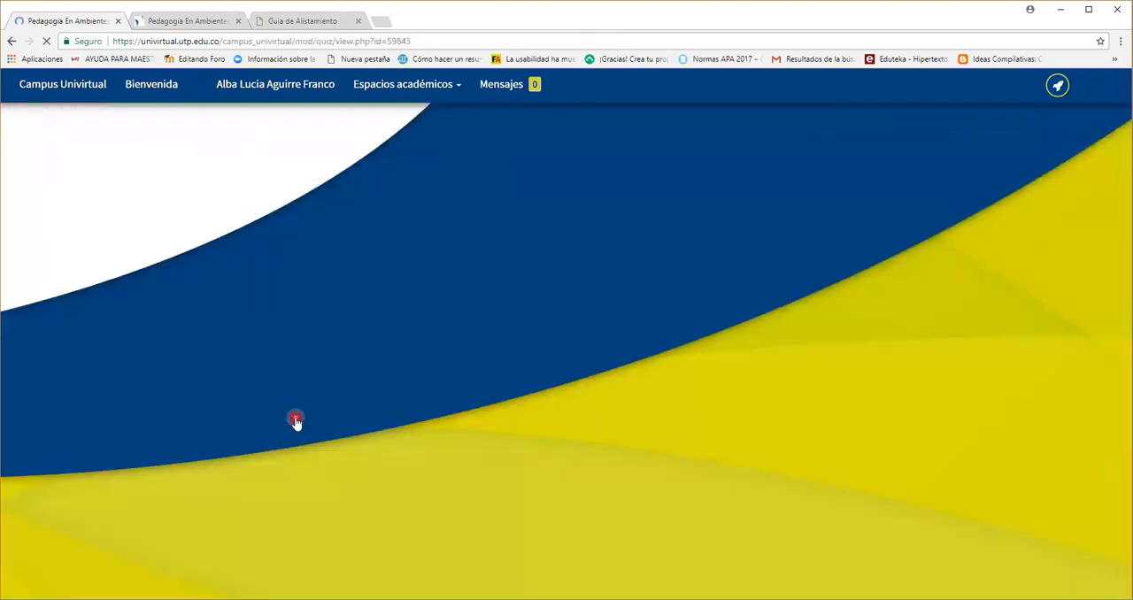
scroll(295, 419, down, 7)
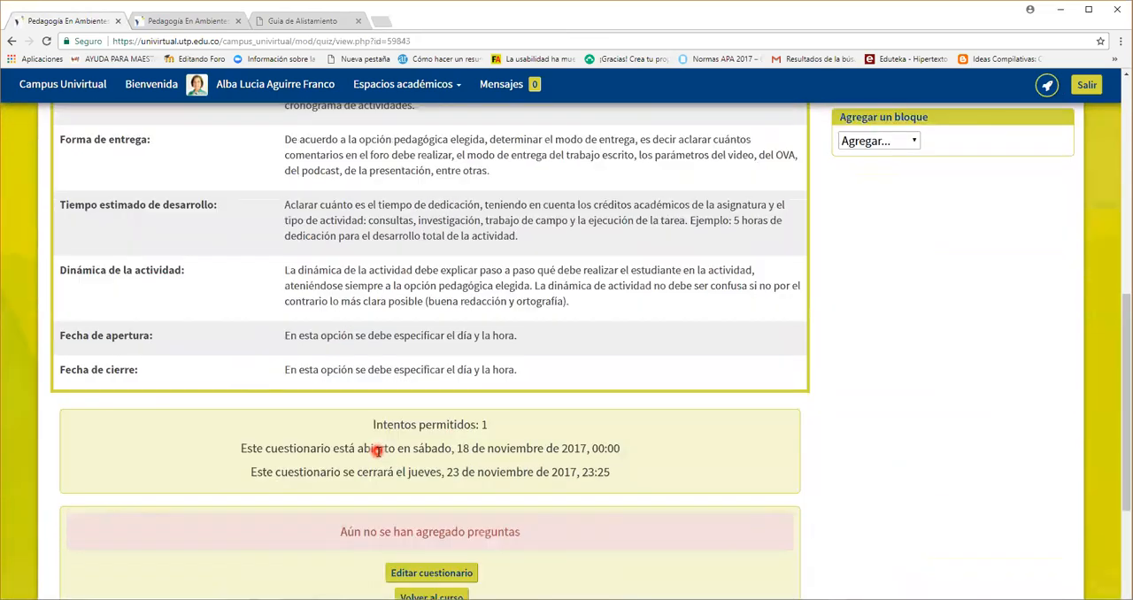
scroll(378, 451, down, 2)
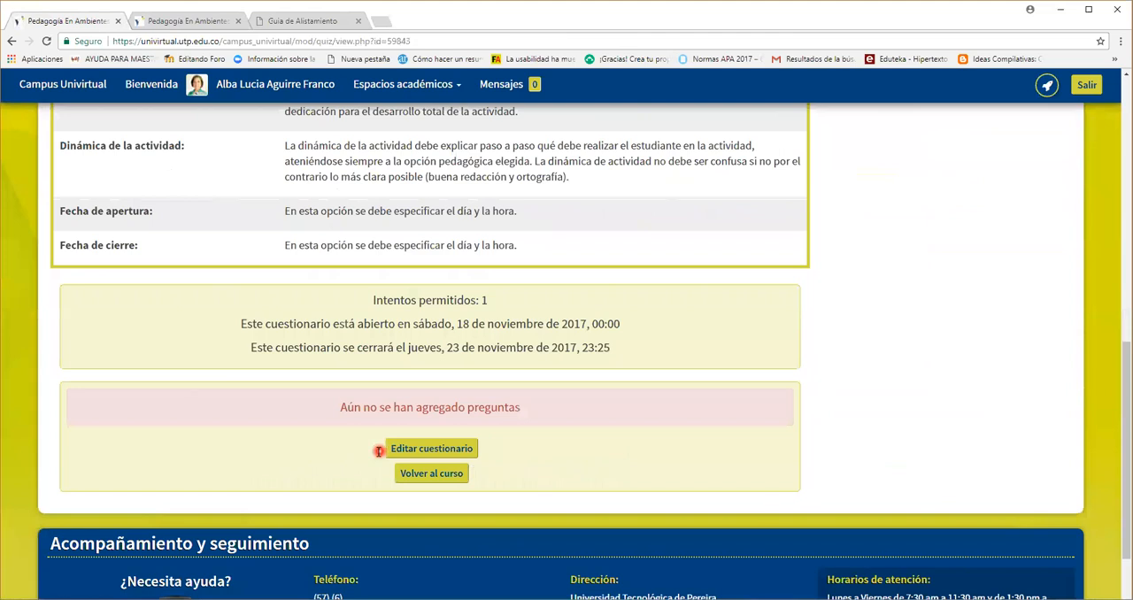
Compare the attempts and dates summary of the completed example quiz with that of the new quiz.
click(191, 22)
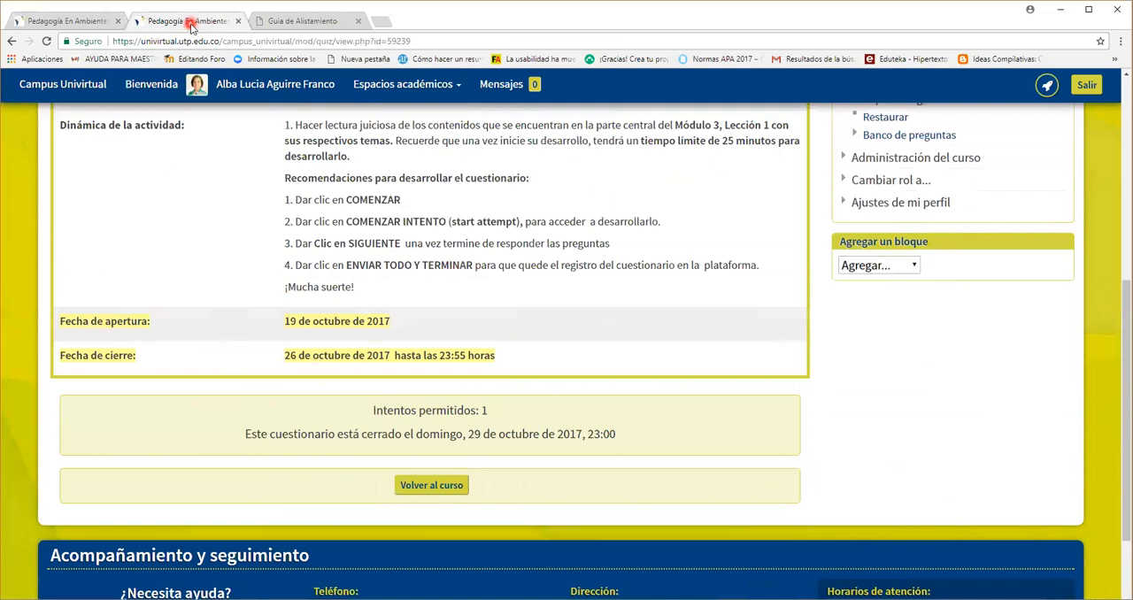
key(ctrl+shift+Tab)
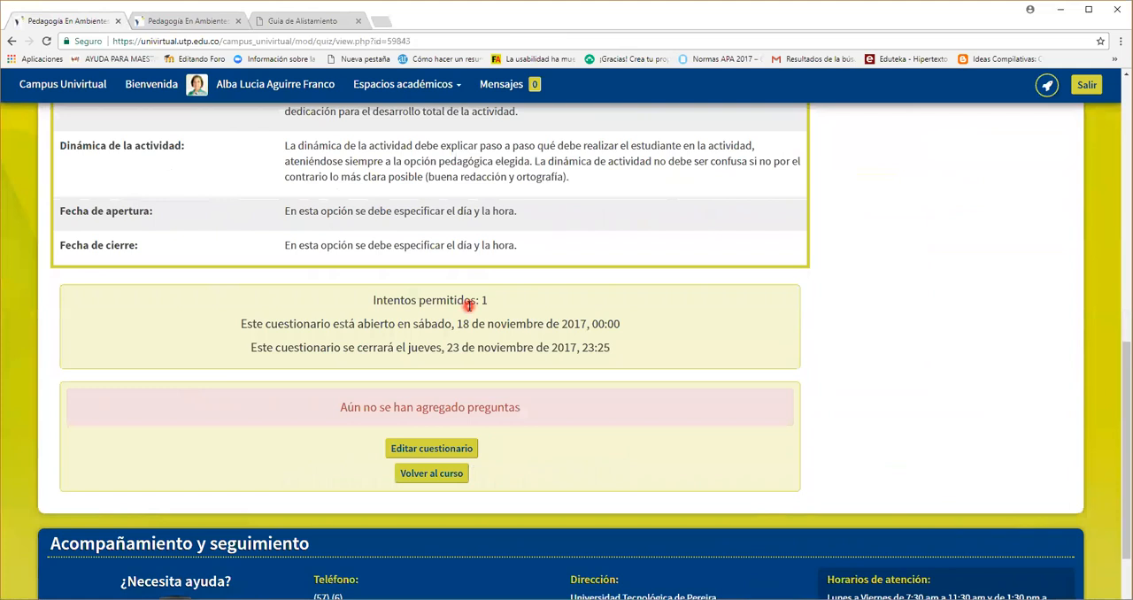
scroll(444, 396, down, 1)
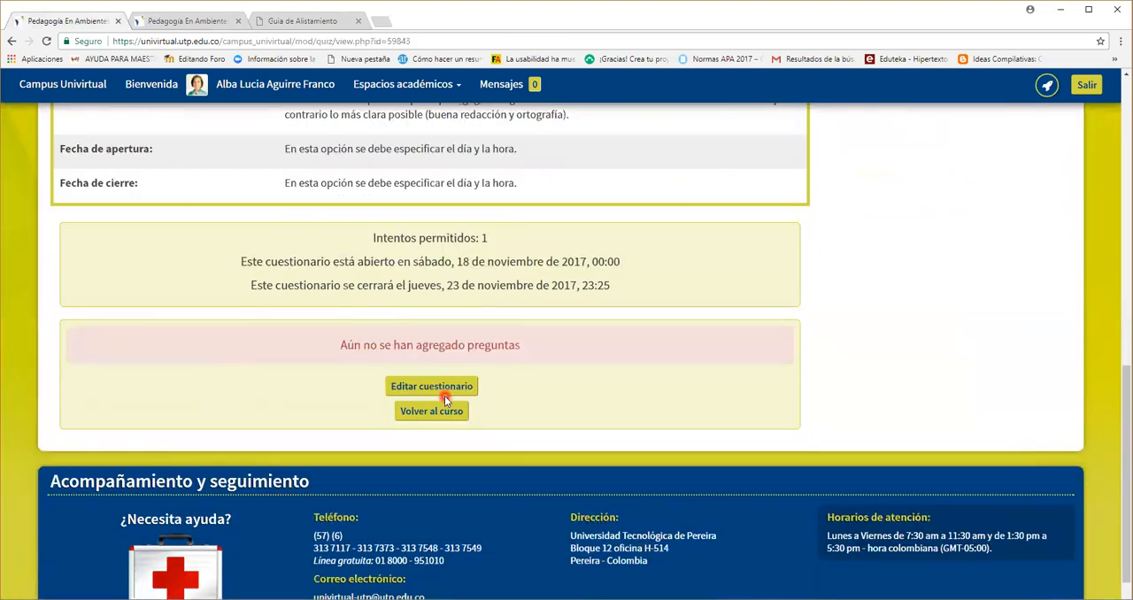
Open the new quiz for question editing and look through the questions in the "Por defecto en Pragmatica" bank category.
click(434, 389)
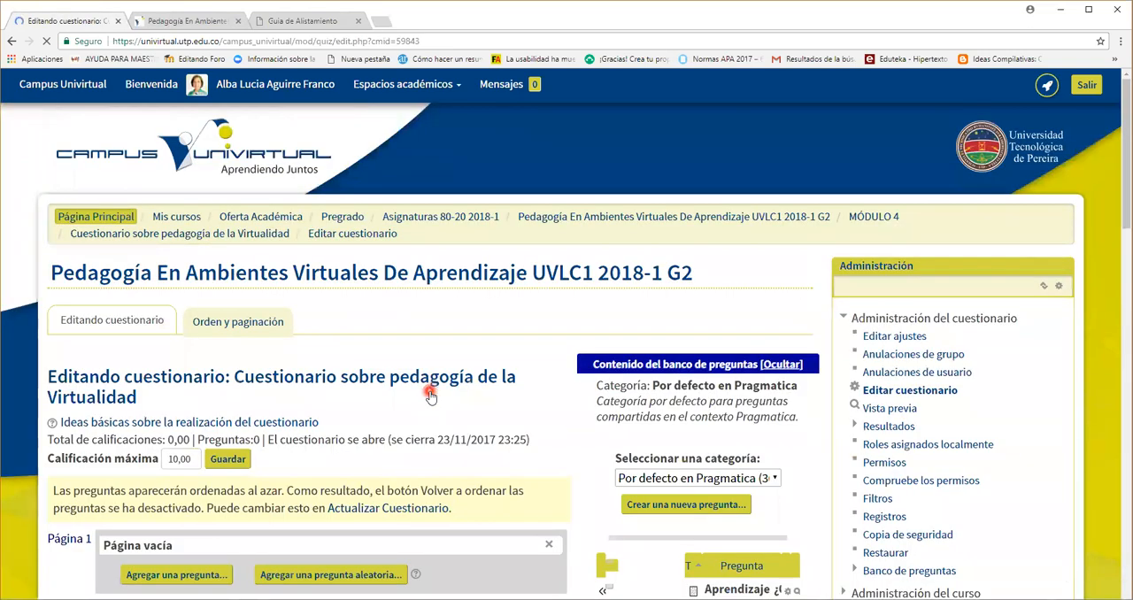
scroll(429, 394, down, 1)
scroll(490, 371, down, 3)
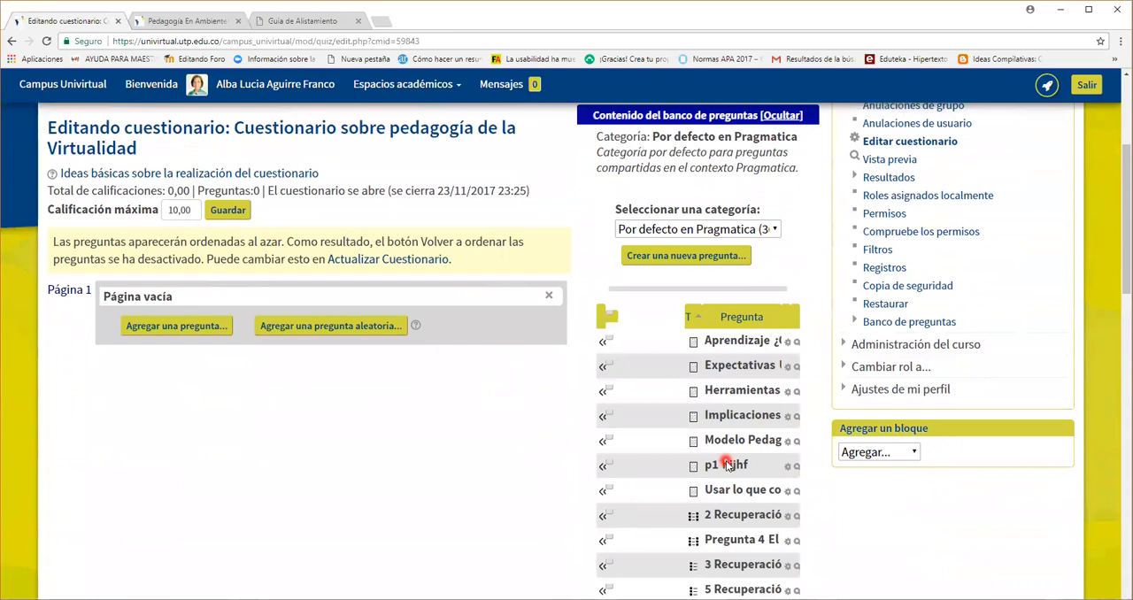
scroll(727, 466, down, 2)
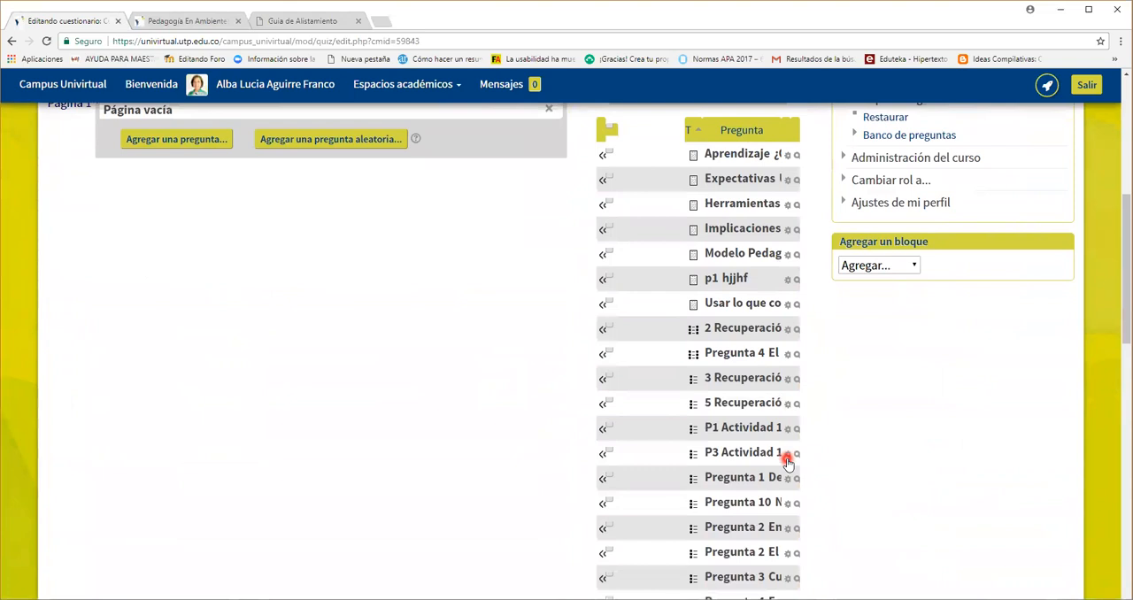
scroll(787, 462, down, 2)
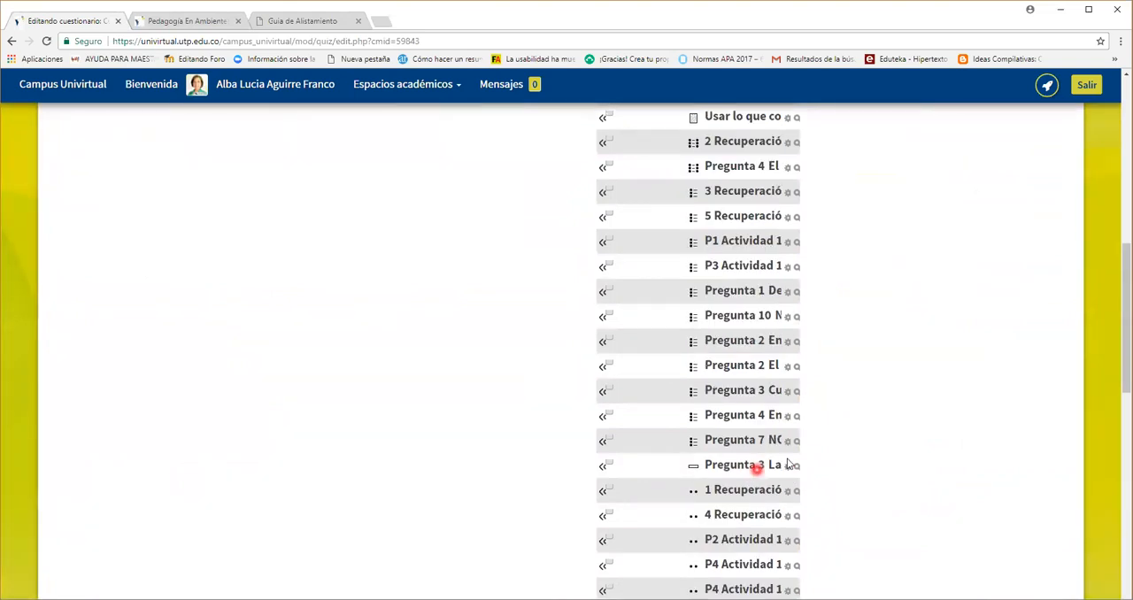
scroll(786, 464, up, 3)
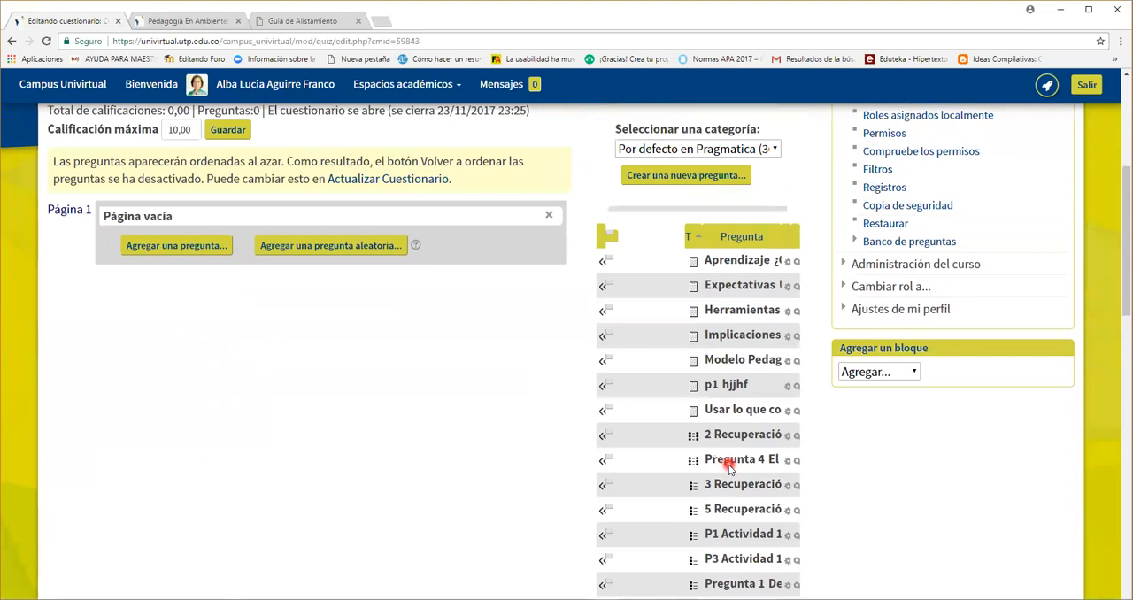
scroll(728, 469, up, 1)
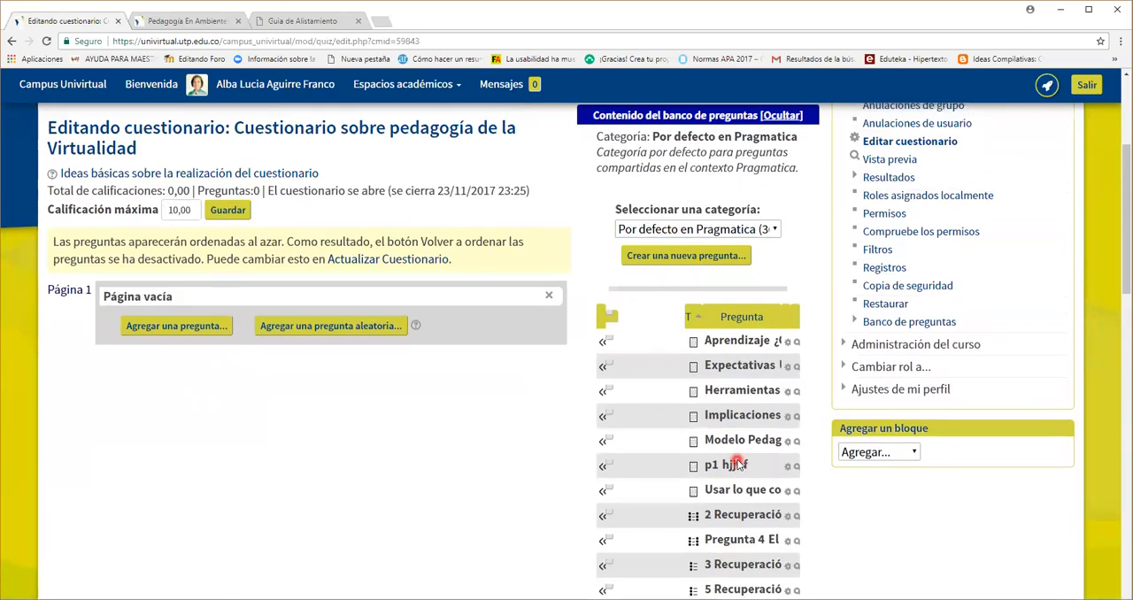
Set the quiz's maximum grade to 5 and save it.
scroll(738, 463, up, 1)
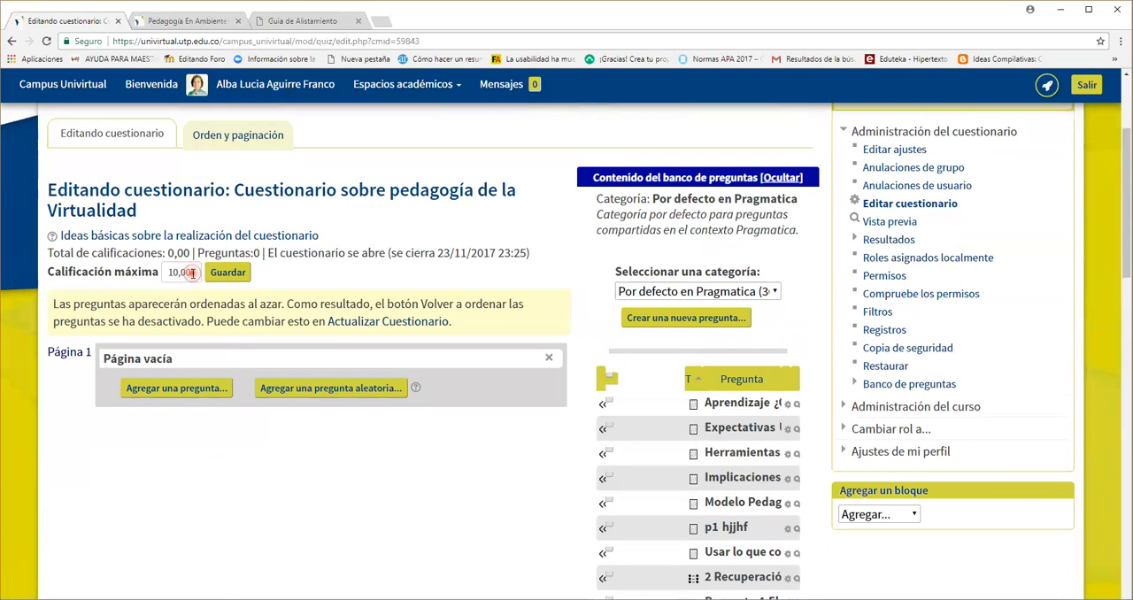
click(165, 277)
key(BackSpace)
key(BackSpace)
key(BackSpace)
key(BackSpace)
key(BackSpace)
text(5)
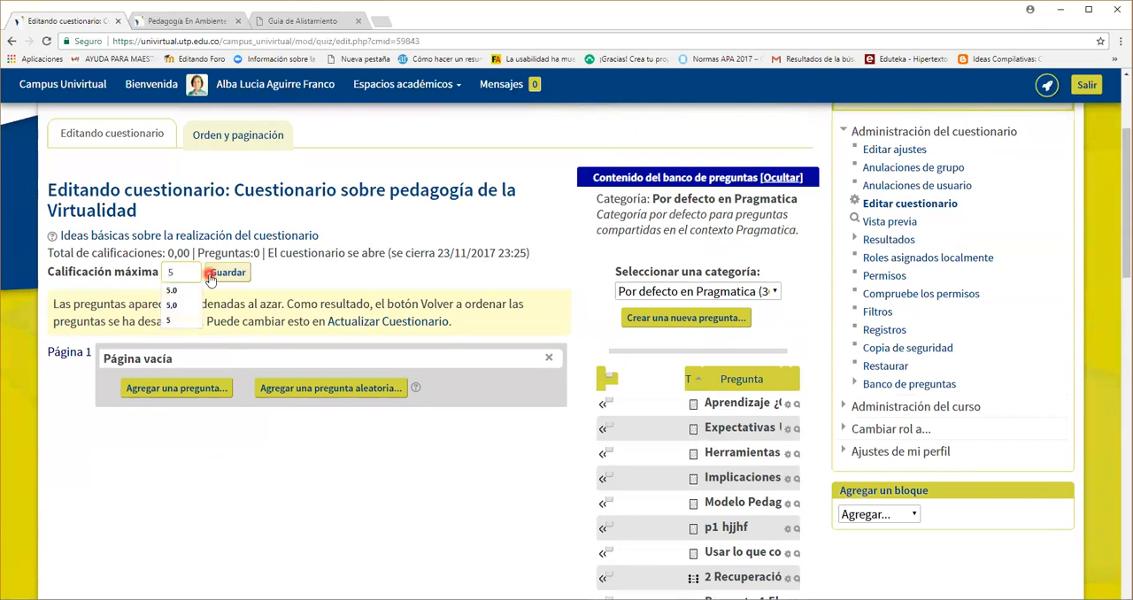
click(234, 275)
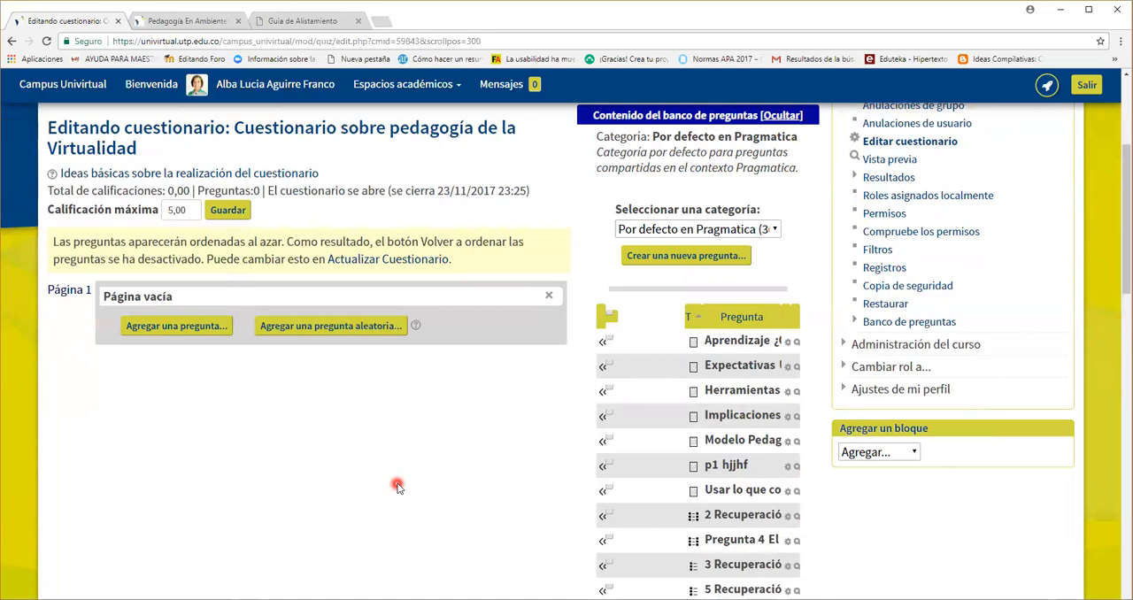
Add one random question from the "Por defecto en Pragmatica" category to the quiz, inspect it and remove it.
scroll(690, 339, down, 1)
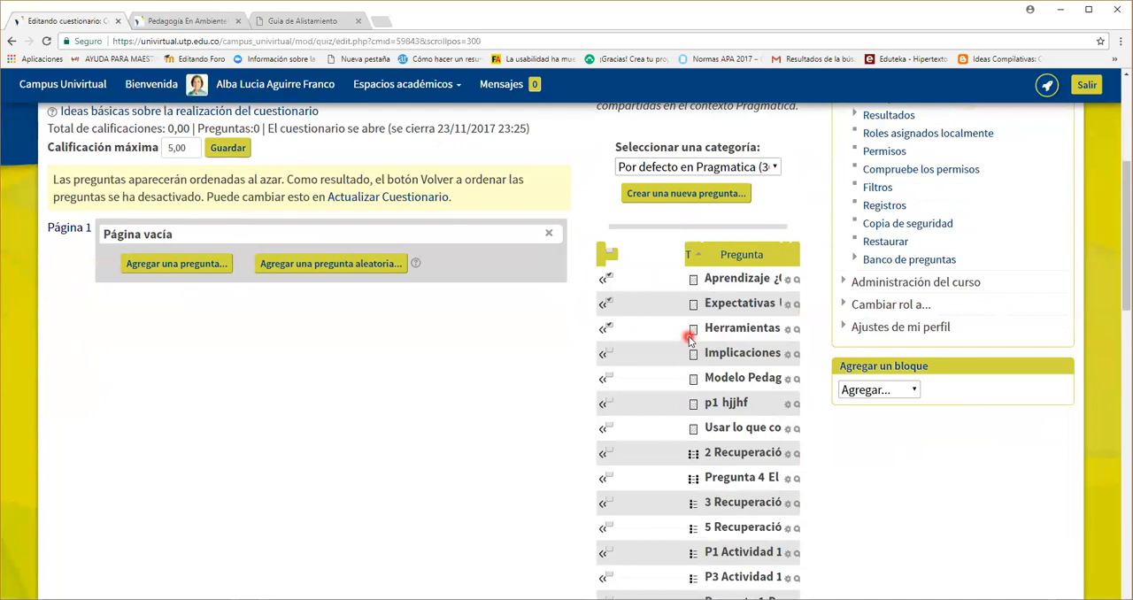
scroll(689, 339, down, 8)
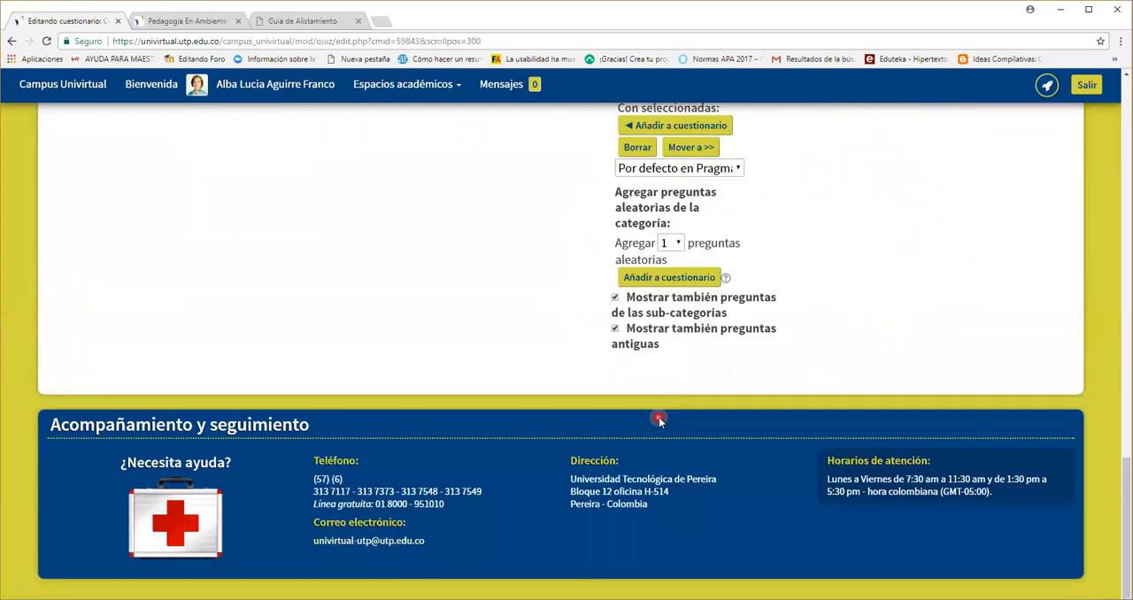
scroll(657, 412, up, 2)
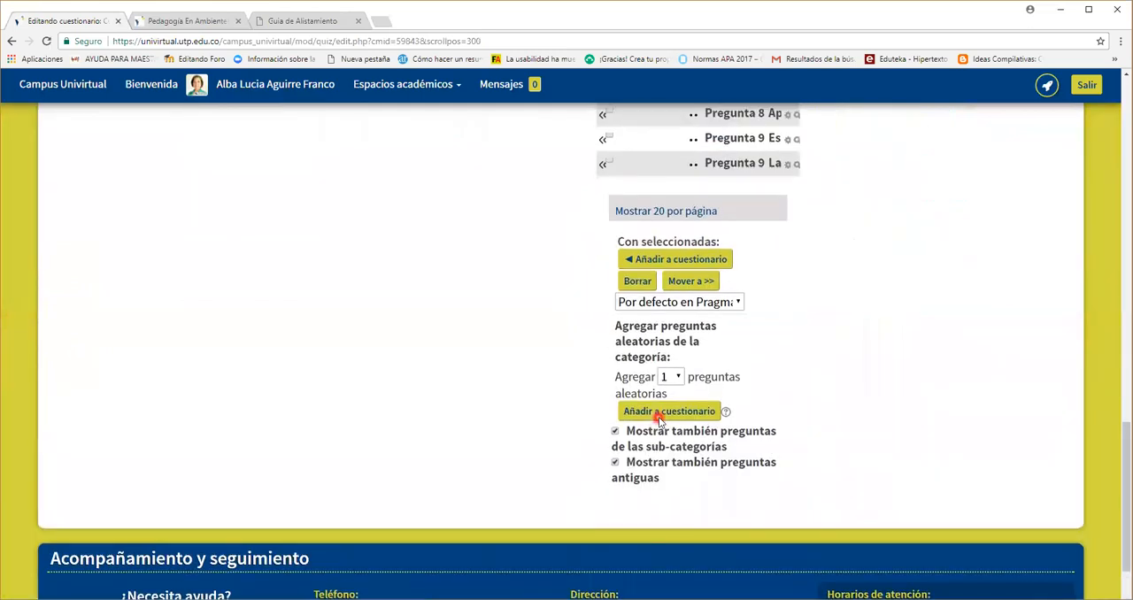
scroll(659, 417, up, 1)
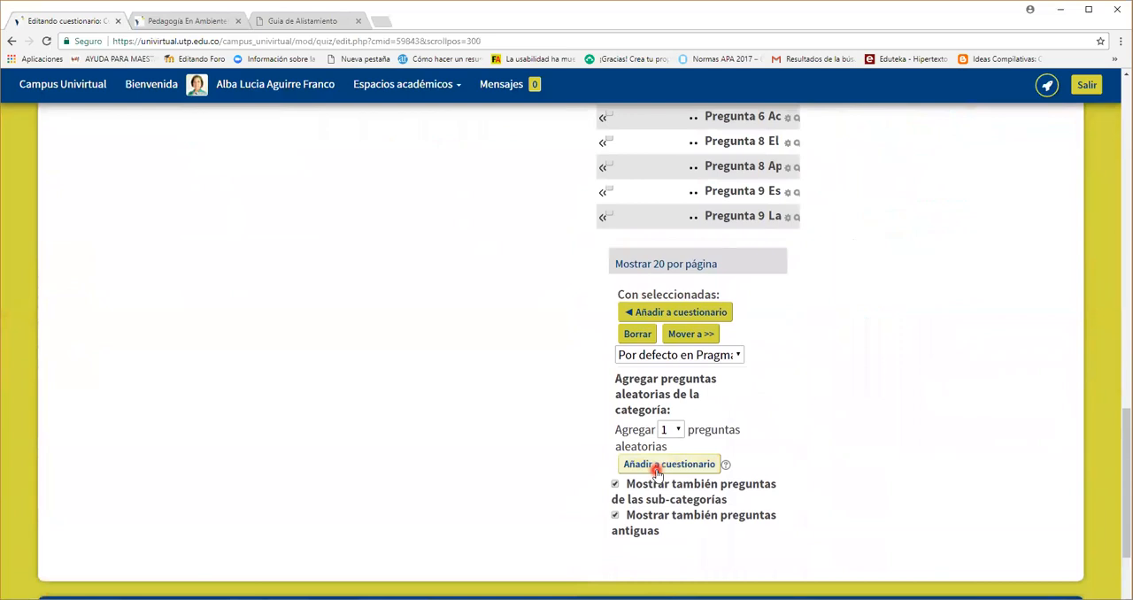
click(657, 469)
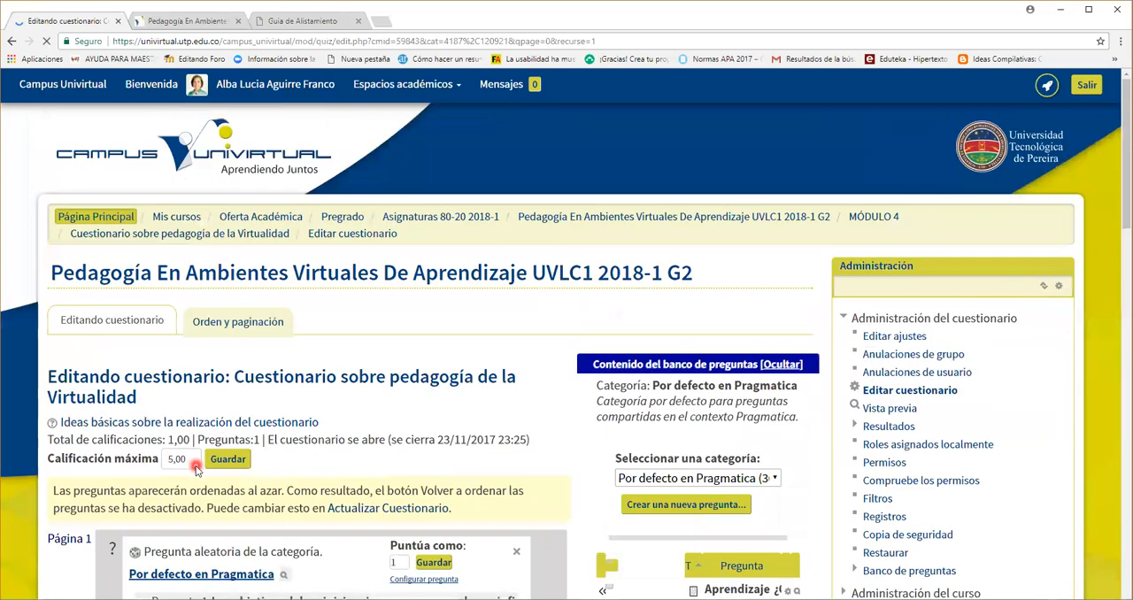
scroll(193, 495, down, 3)
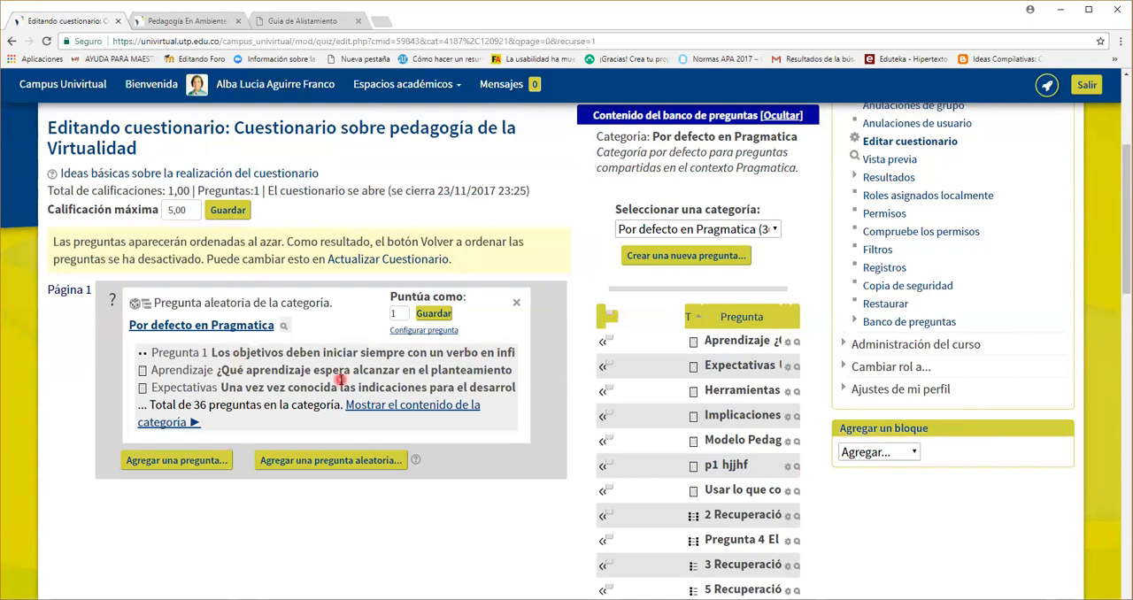
scroll(341, 378, down, 3)
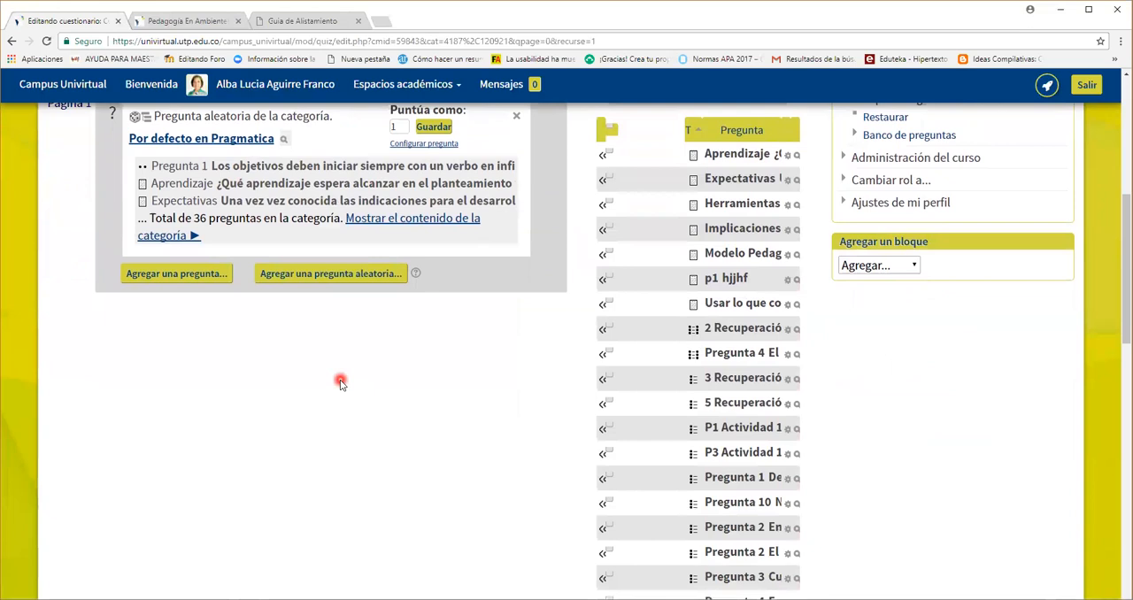
scroll(341, 380, up, 3)
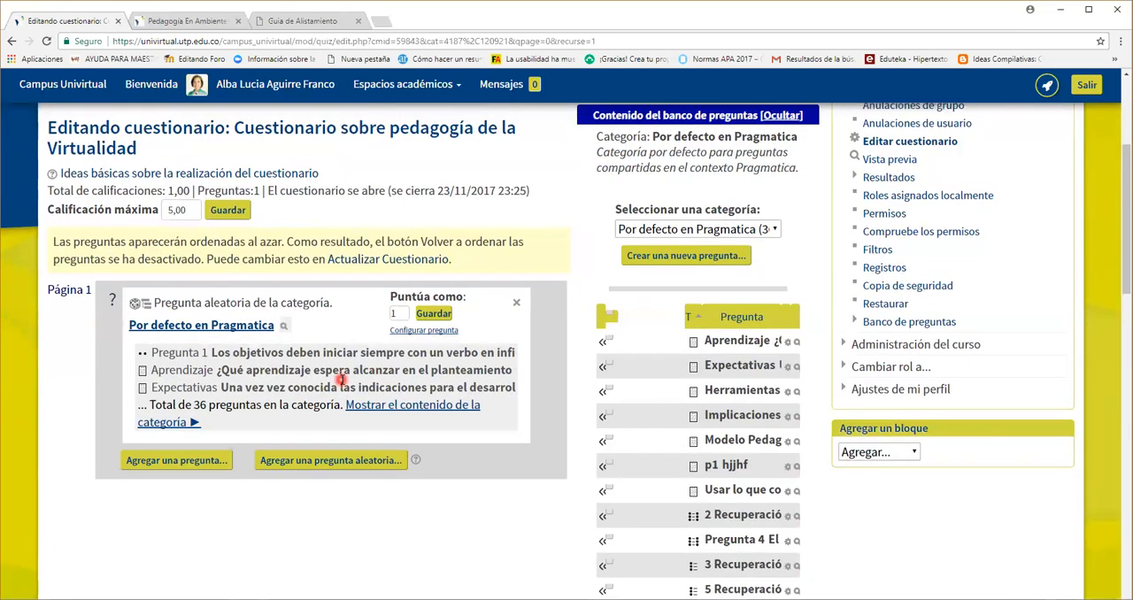
click(516, 303)
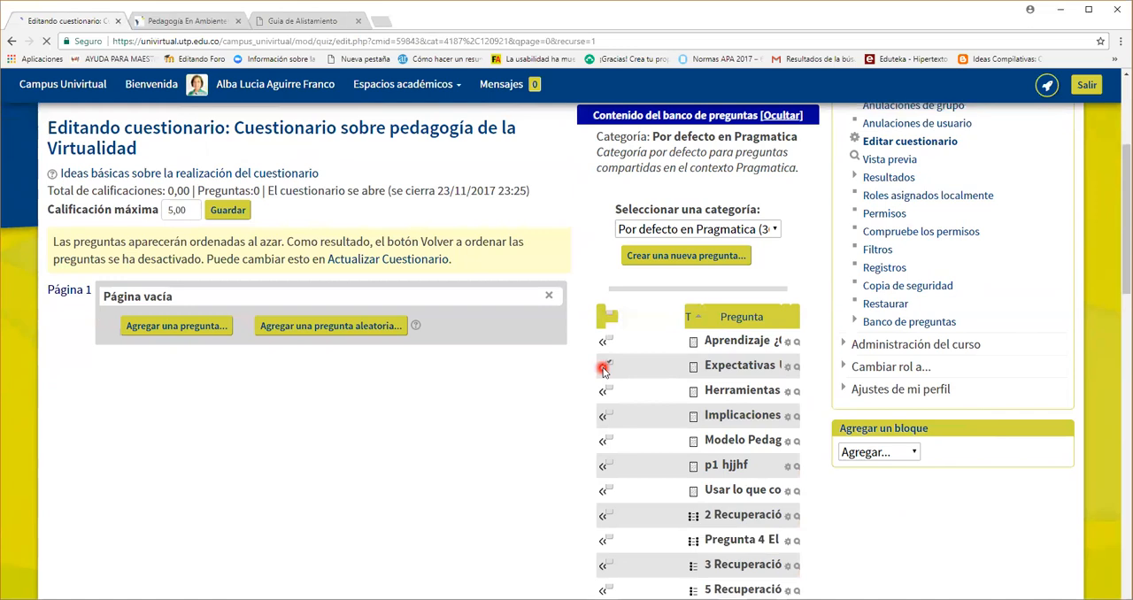
Add the "Expectativas" essay question and the "2 Recuperación" matching question from the question bank to page 1.
click(602, 368)
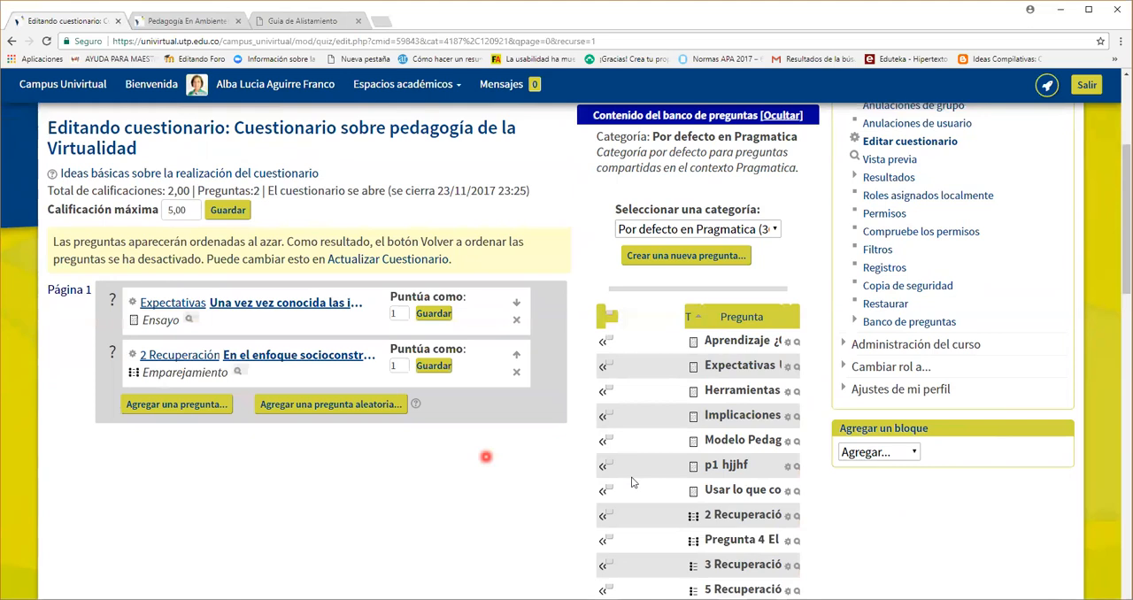
Open the form for a new true/false question, look through its answer and feedback fields, and return to the quiz without saving.
click(188, 322)
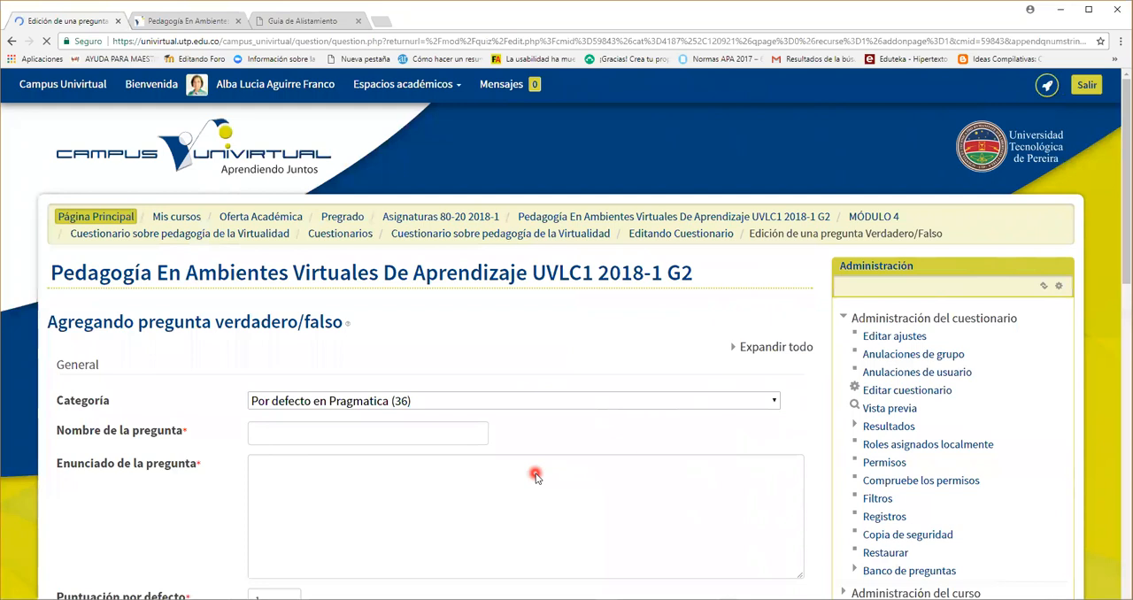
scroll(536, 476, down, 4)
scroll(538, 372, down, 1)
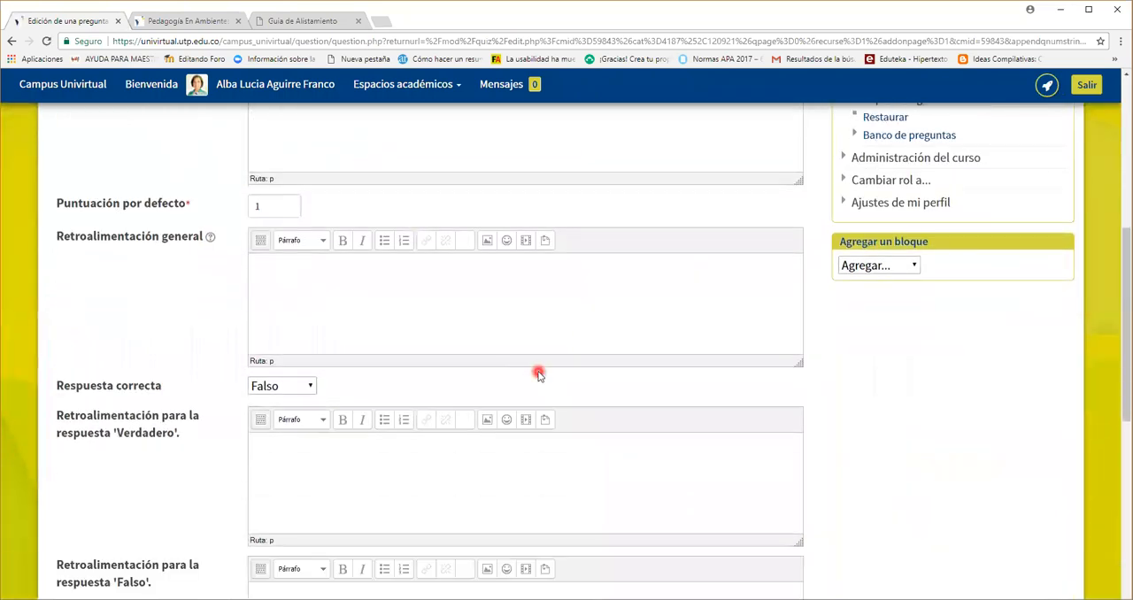
click(296, 214)
click(302, 290)
scroll(304, 292, down, 1)
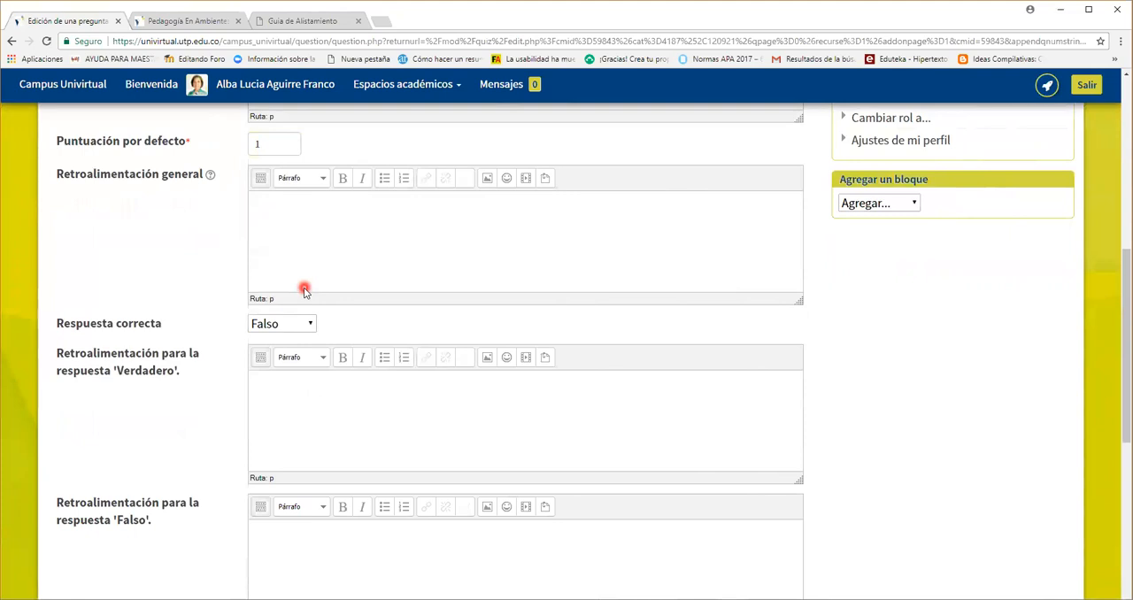
click(572, 404)
scroll(572, 404, up, 2)
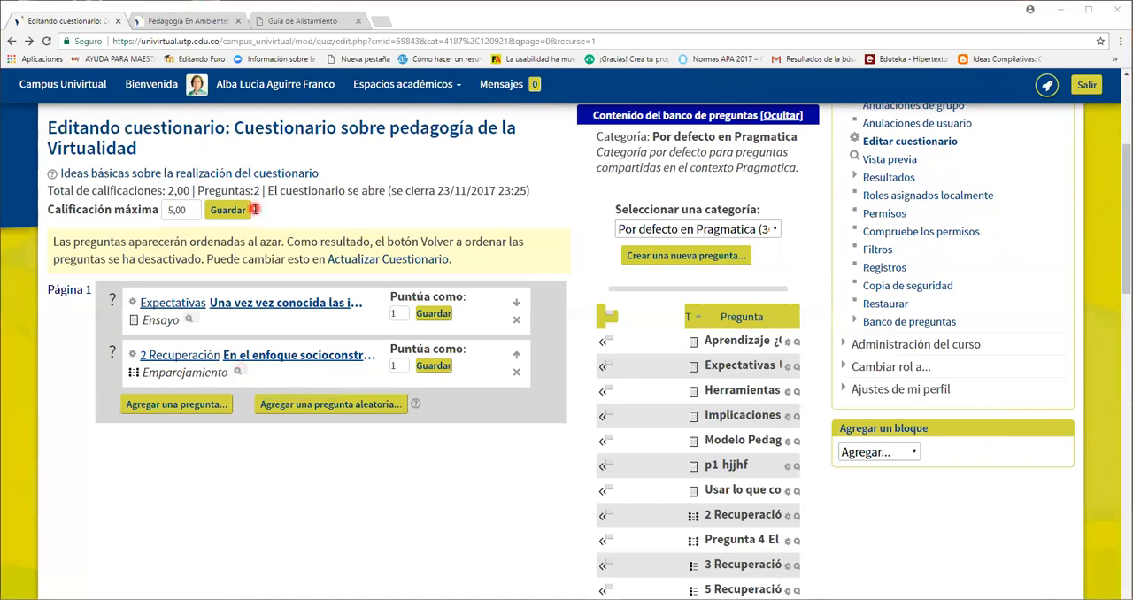
click(475, 123)
click(474, 122)
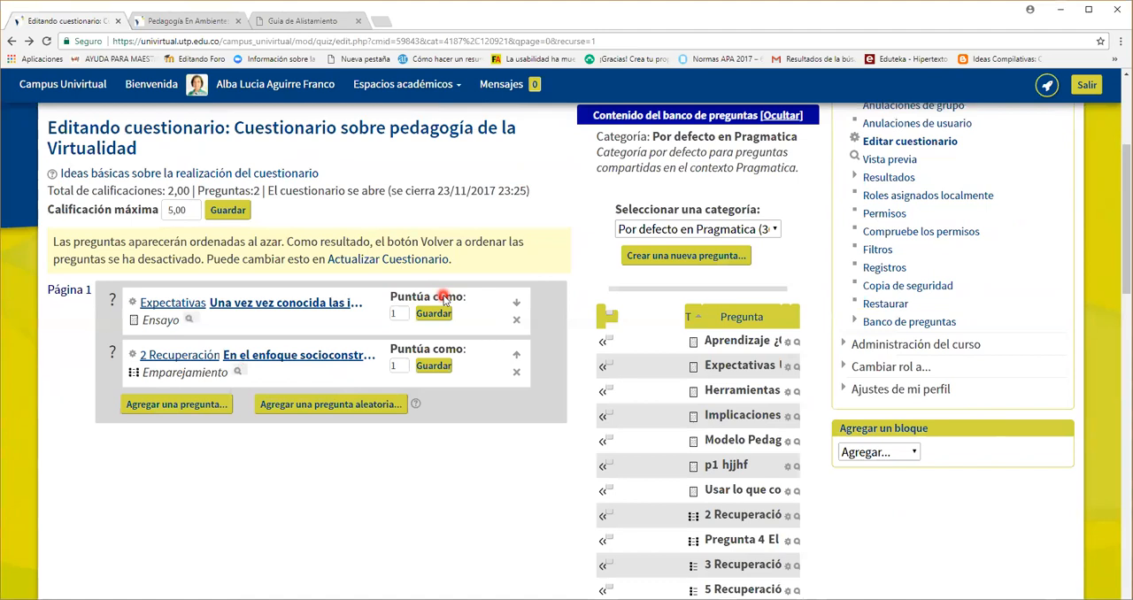
Add the "p1 hjjhf" essay question from the question bank to the quiz and remove it again.
scroll(439, 395, down, 1)
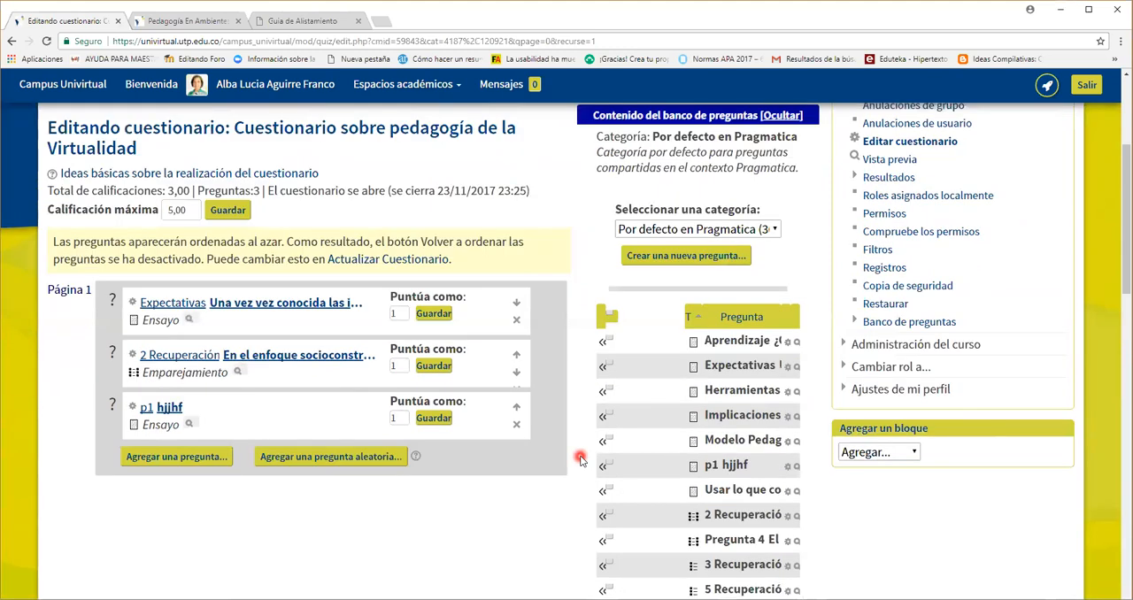
click(517, 425)
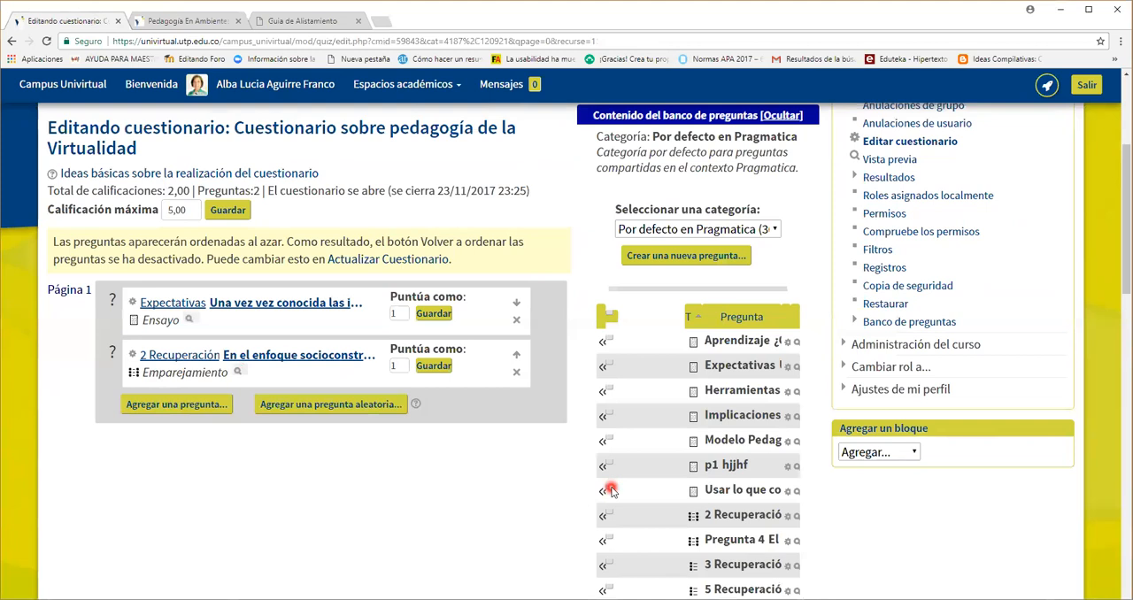
Add the multiple-choice questions "P1 Actividad 10", "P3 Actividad 10" and "Pregunta 10" from the question bank to page 1.
click(607, 489)
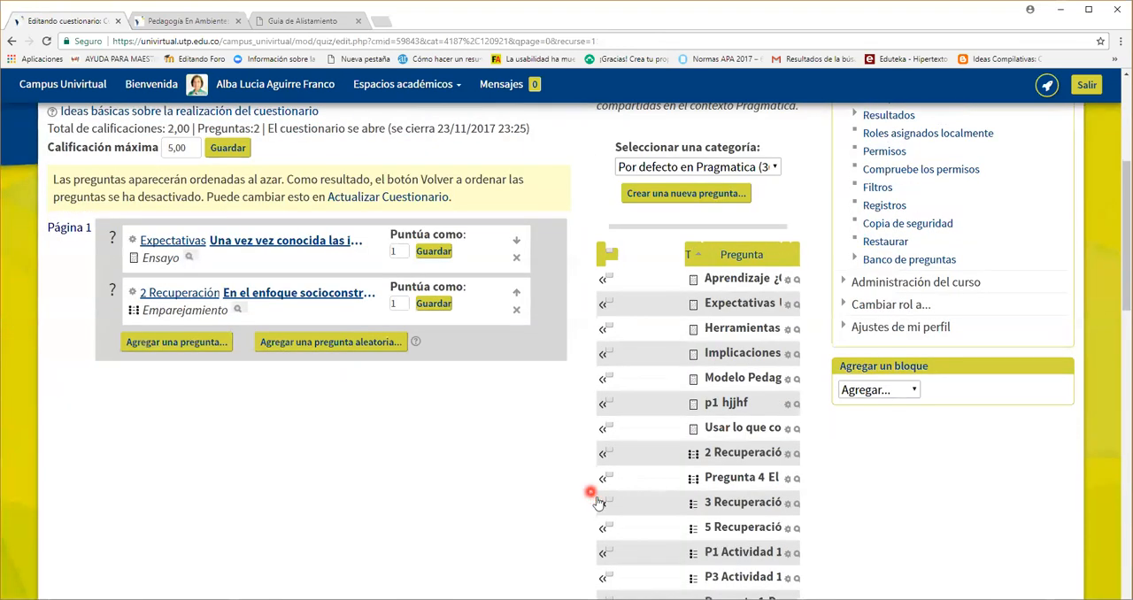
scroll(593, 496, down, 1)
click(605, 493)
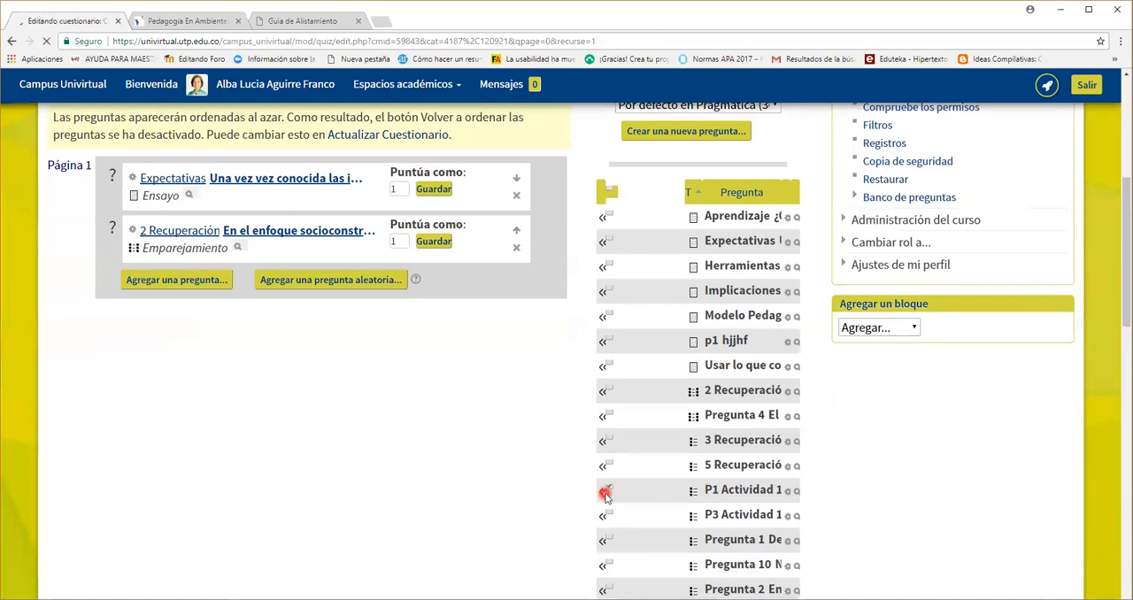
scroll(605, 497, down, 1)
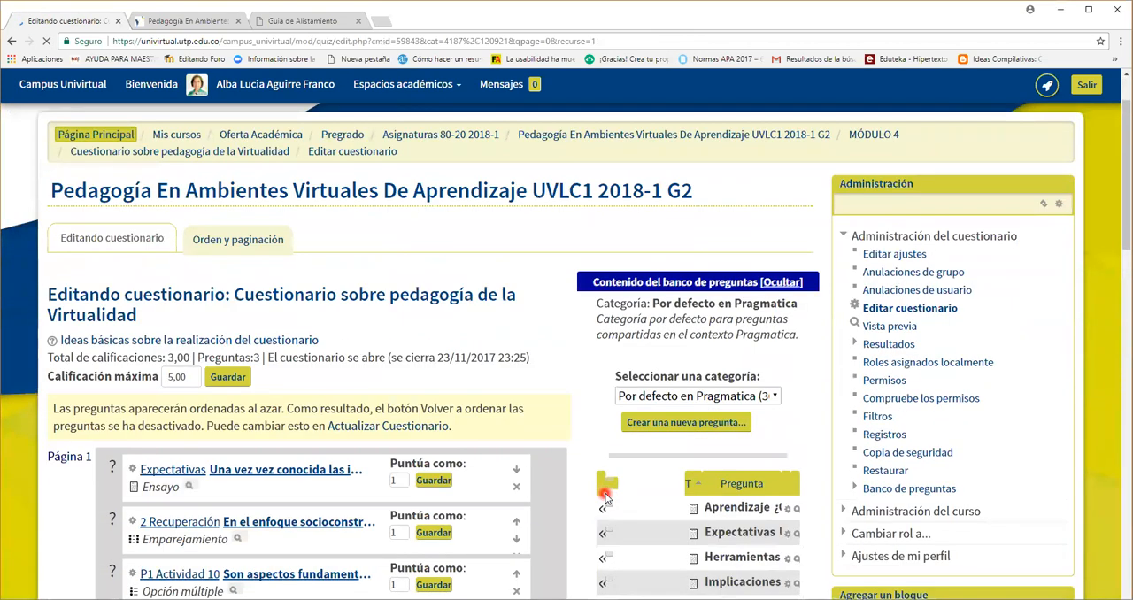
scroll(605, 498, down, 3)
scroll(604, 499, down, 1)
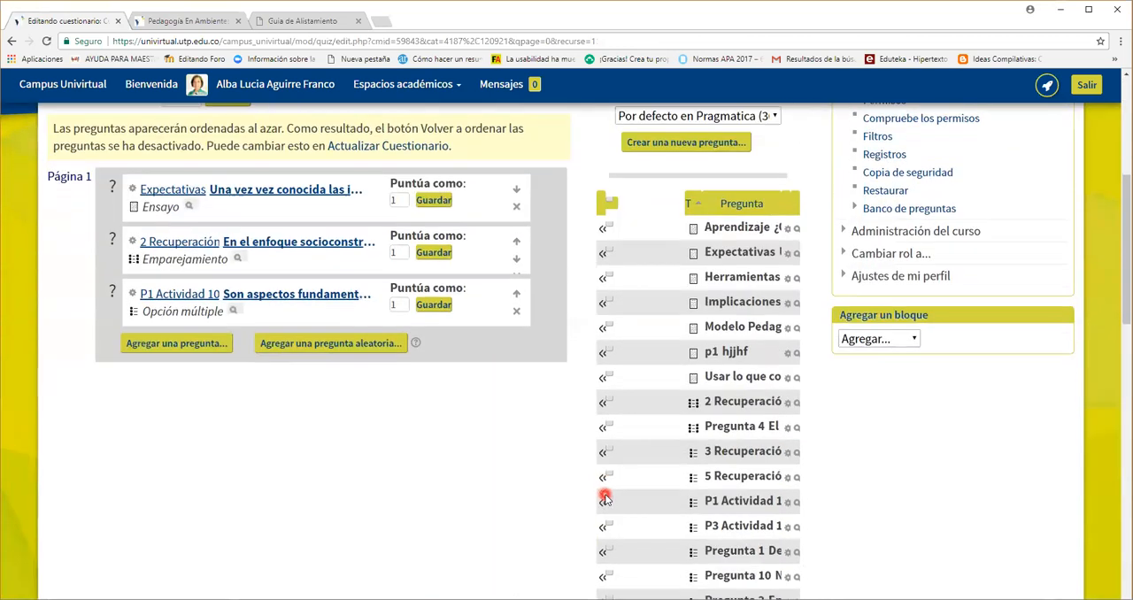
scroll(605, 499, down, 1)
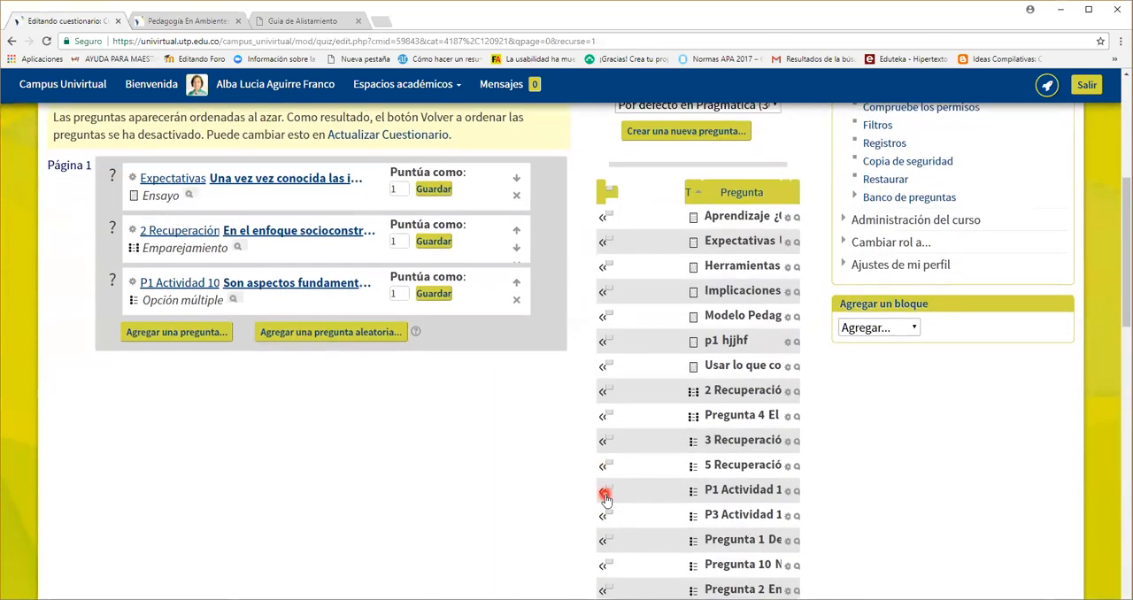
click(606, 497)
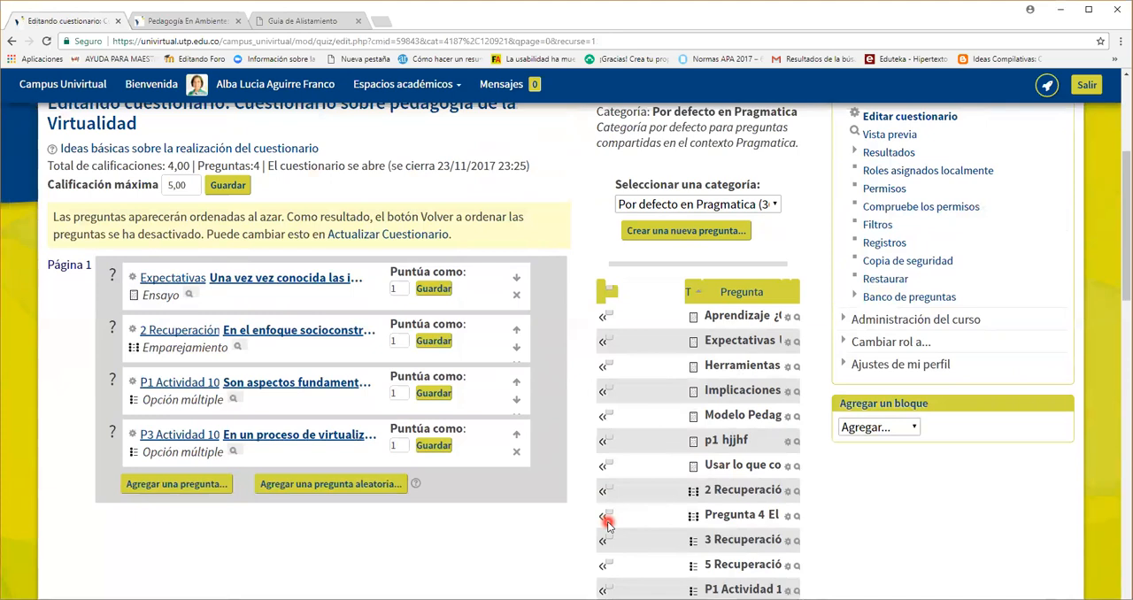
click(607, 520)
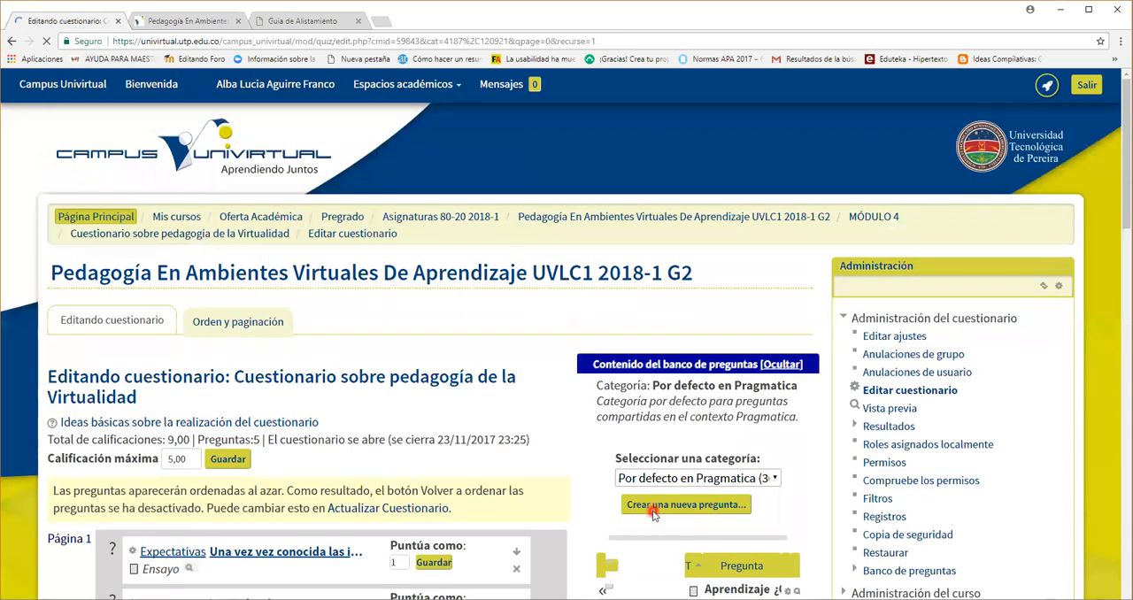
scroll(652, 513, down, 2)
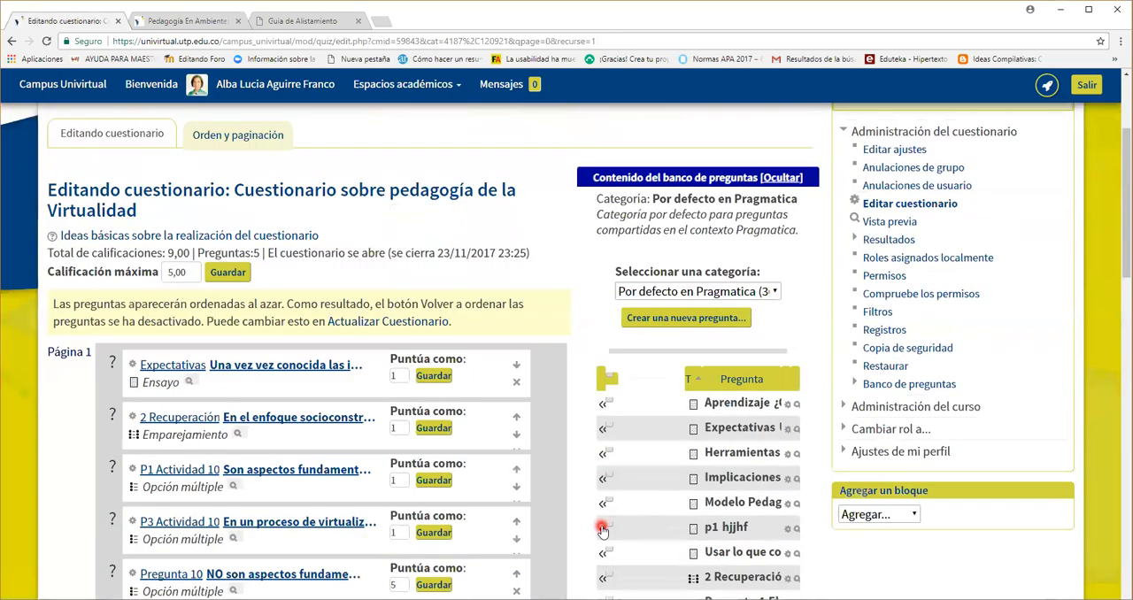
Set the mark of the "Pregunta 10" question to 1 and save it.
scroll(602, 528, down, 2)
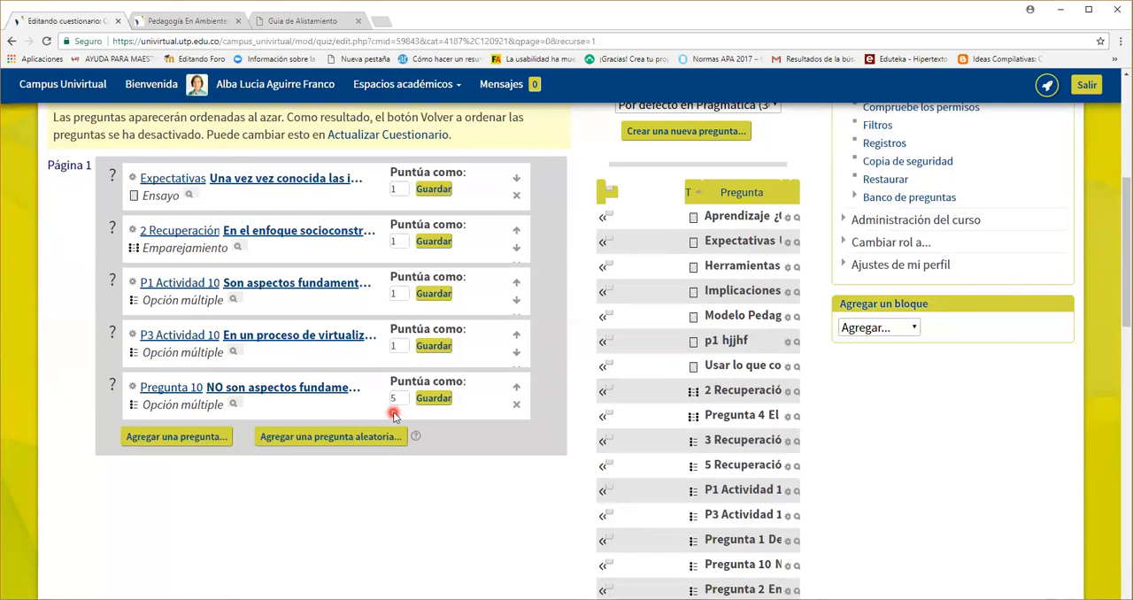
scroll(394, 416, up, 1)
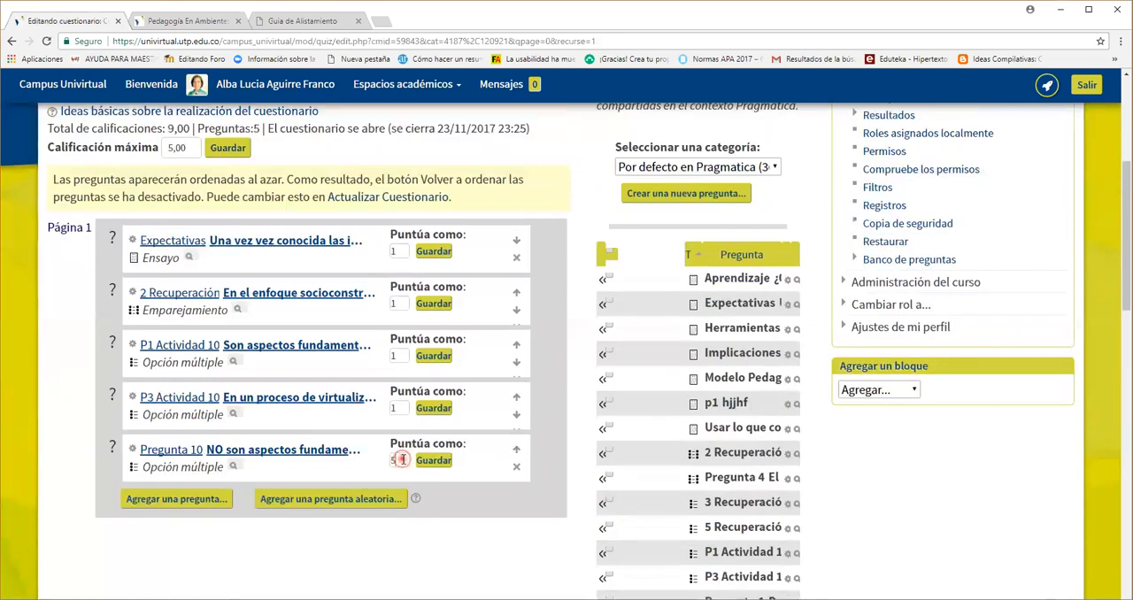
double_click(400, 459)
text(1)
click(439, 461)
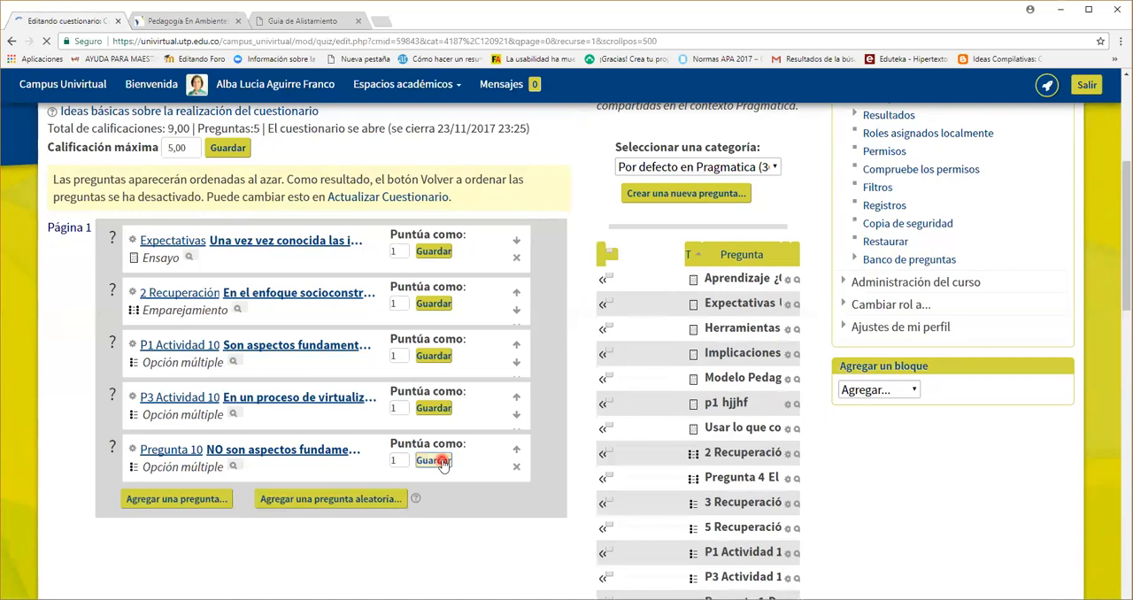
click(400, 415)
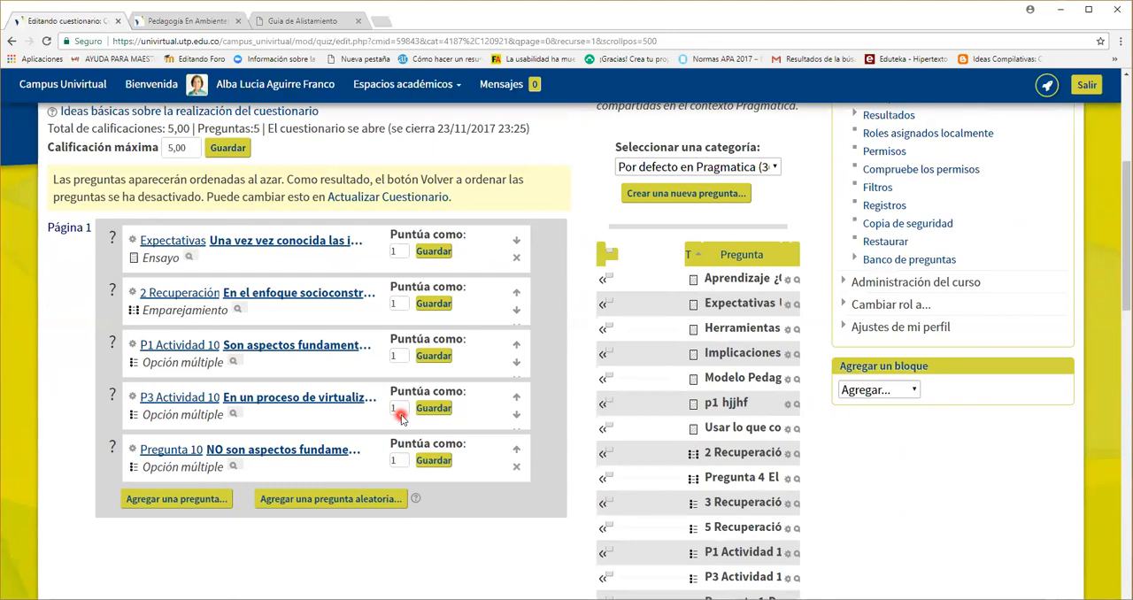
Switch to the open "Psicología educativa" quiz, preview it and look through all its questions and answer options.
scroll(212, 180, up, 3)
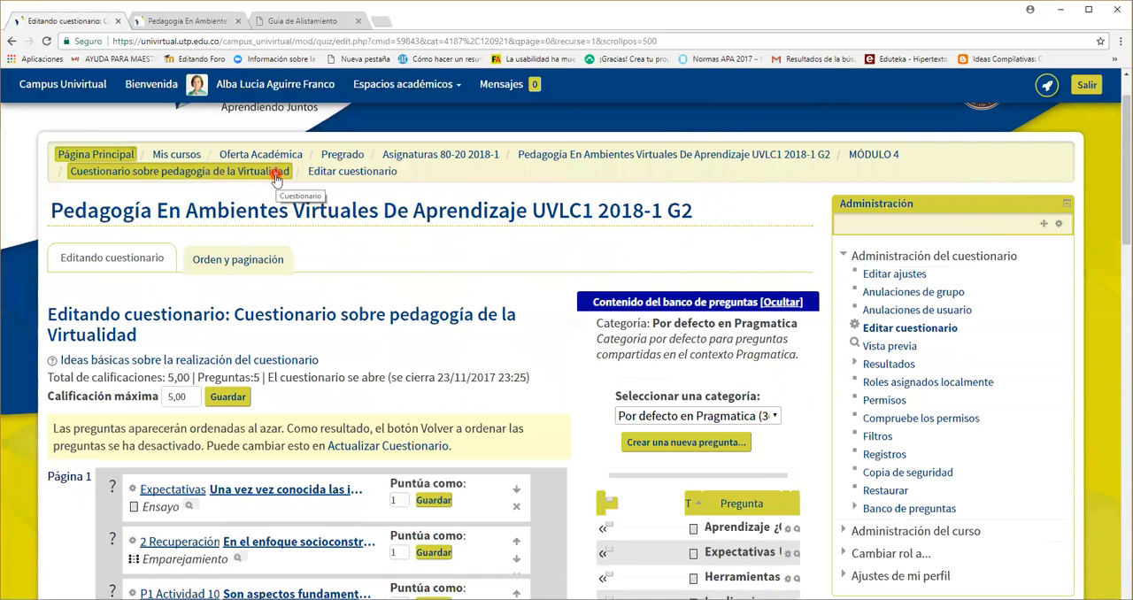
key(ctrl+Tab)
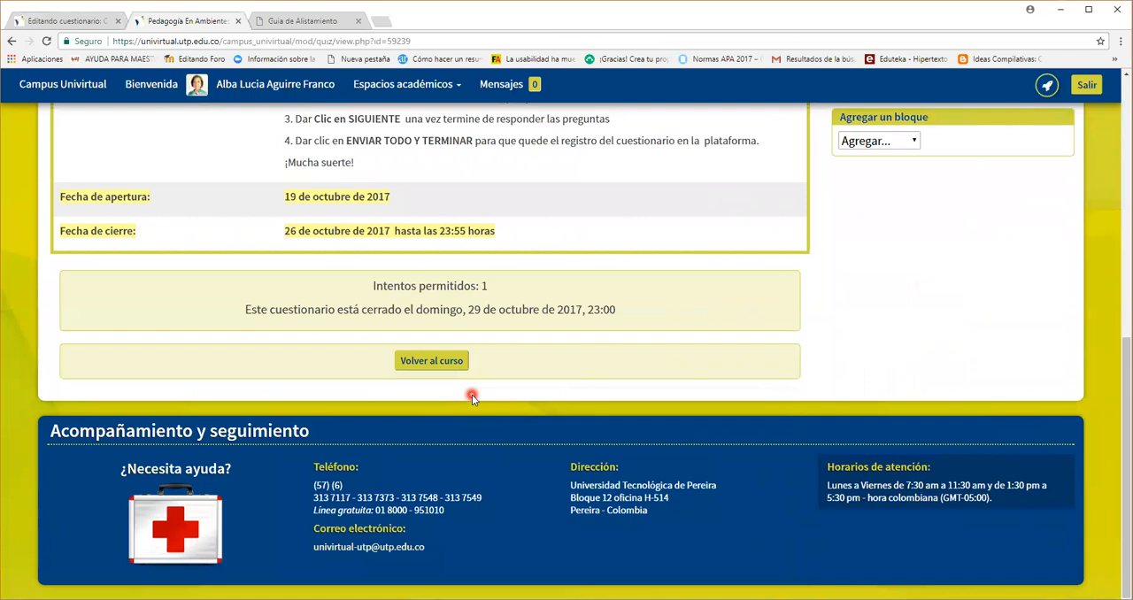
scroll(906, 344, up, 5)
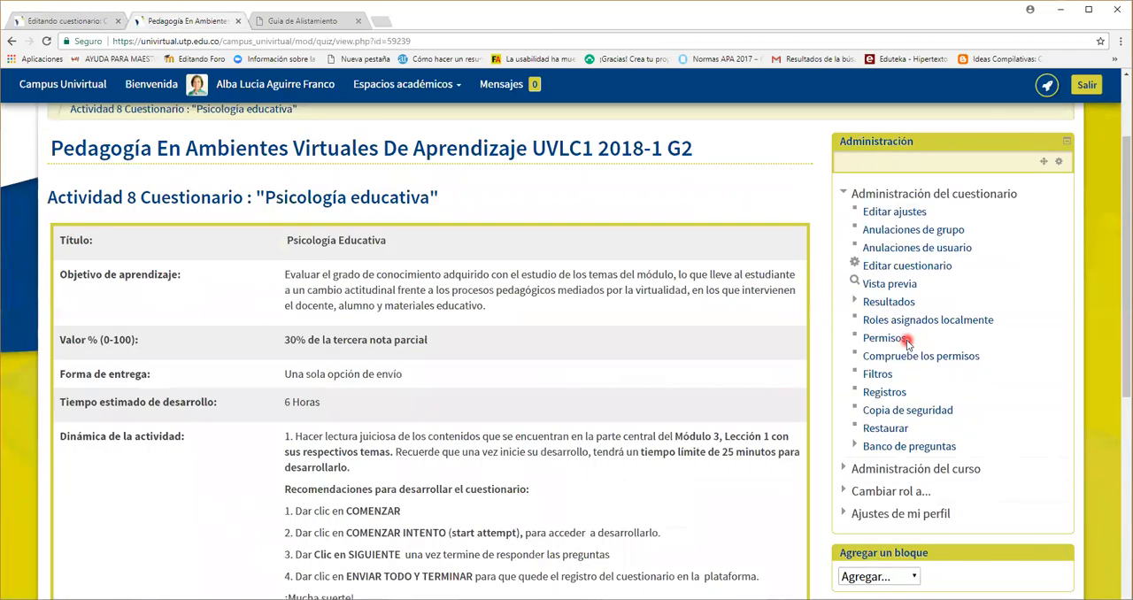
click(902, 287)
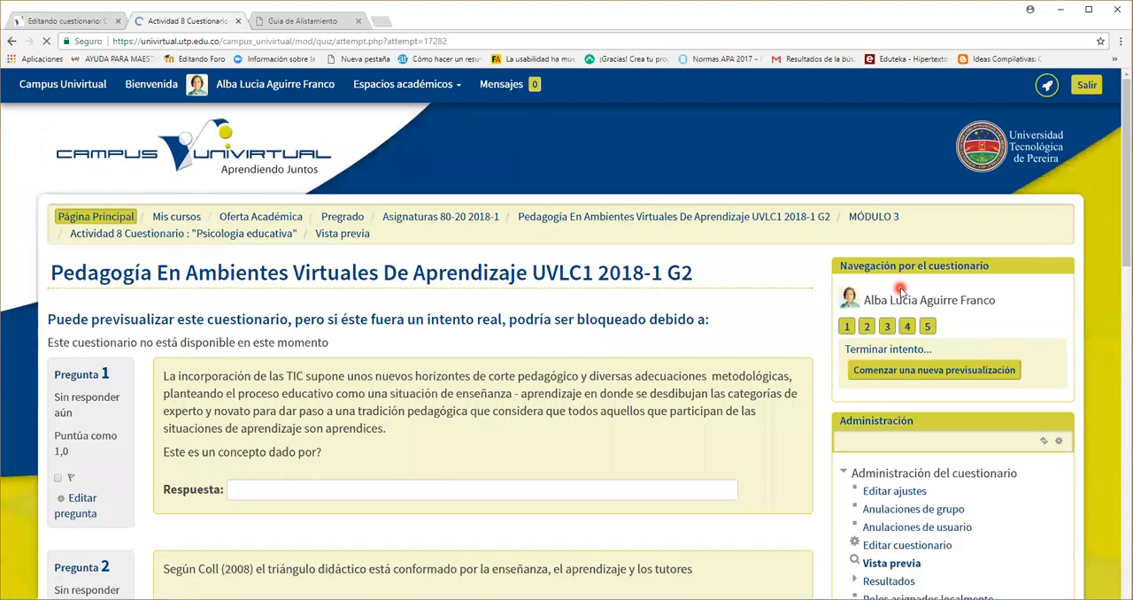
scroll(700, 438, down, 2)
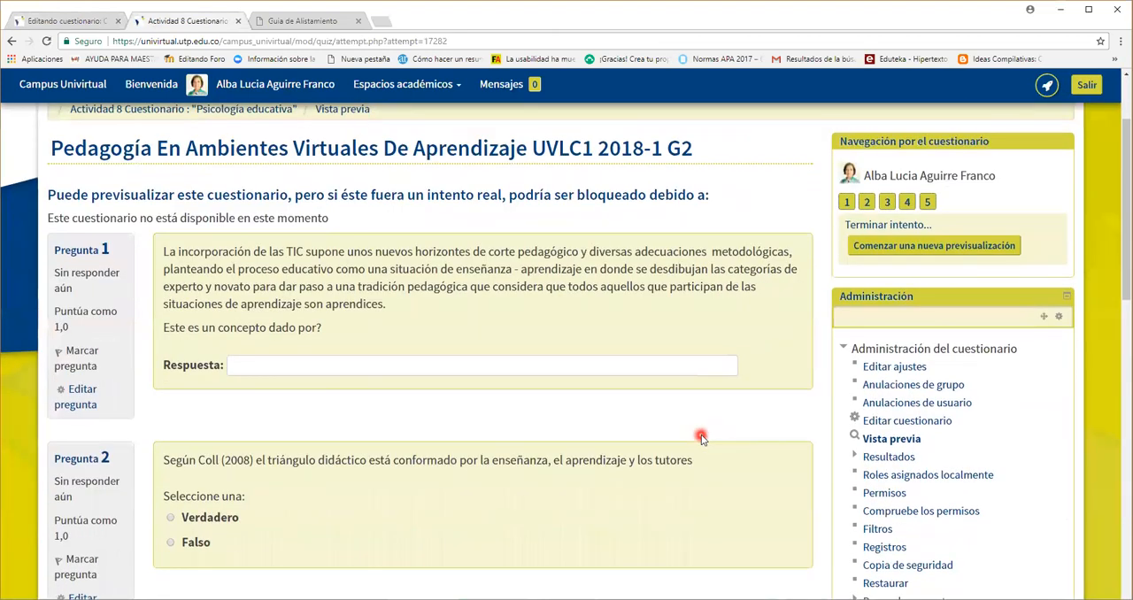
scroll(619, 381, down, 3)
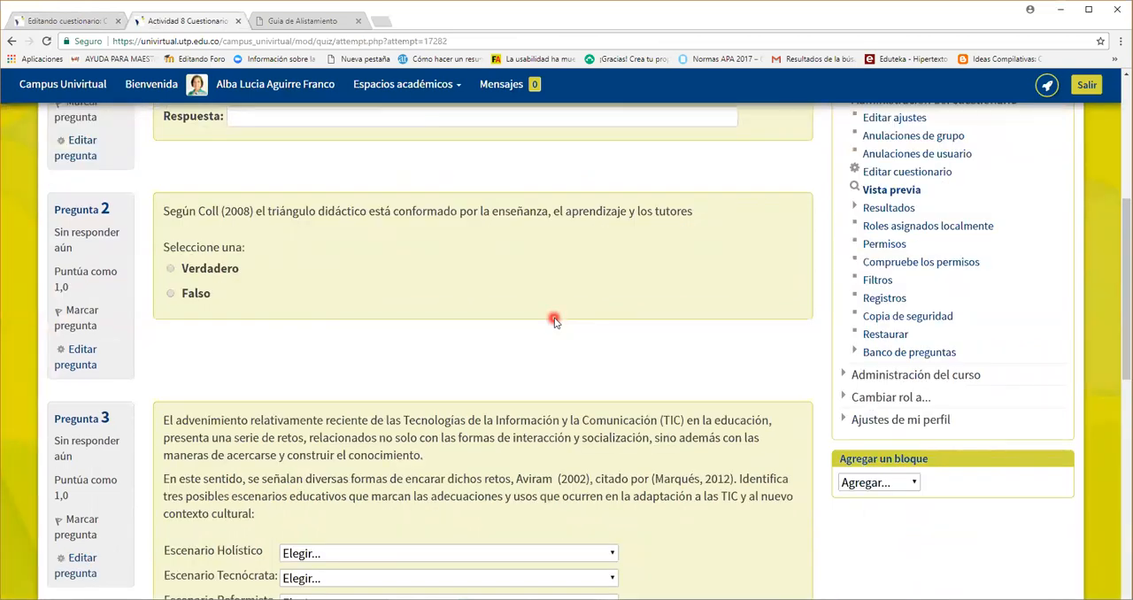
scroll(557, 322, down, 5)
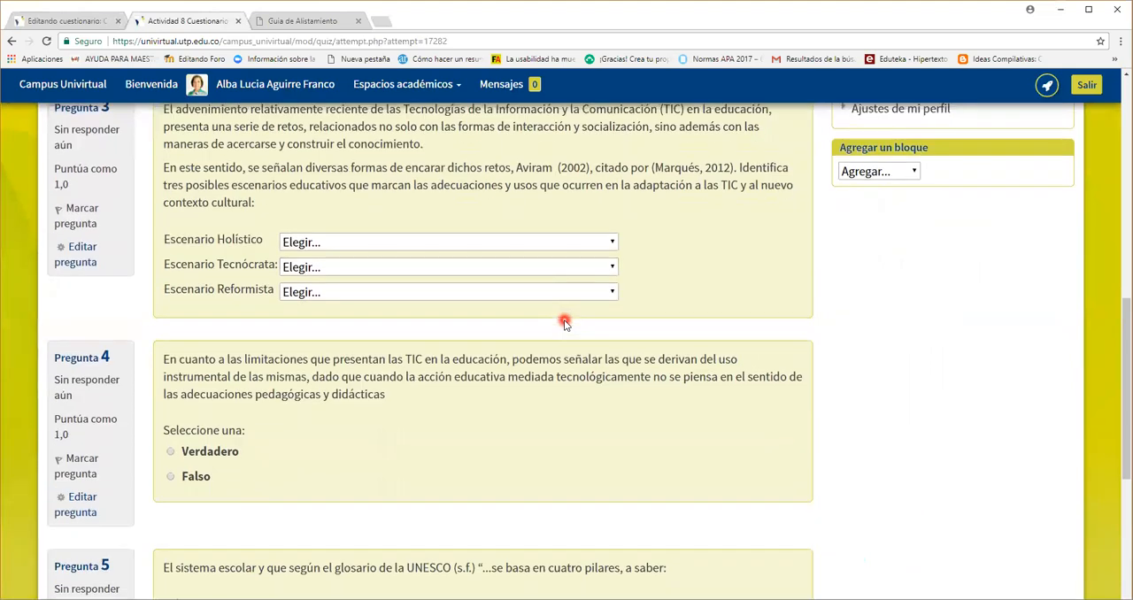
scroll(565, 325, down, 2)
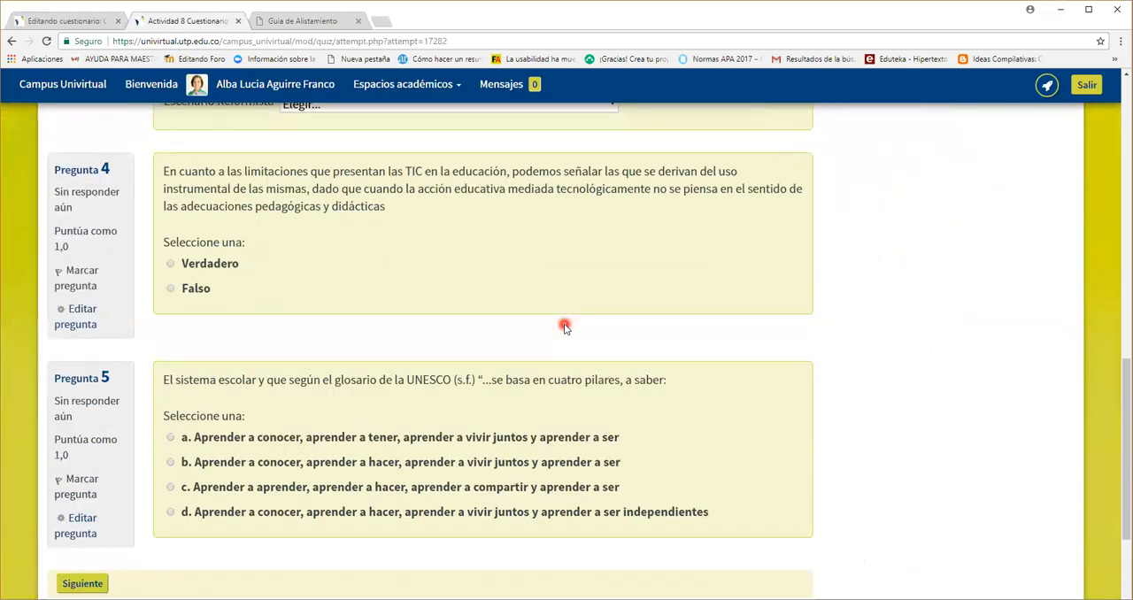
scroll(565, 327, up, 1)
scroll(564, 327, up, 2)
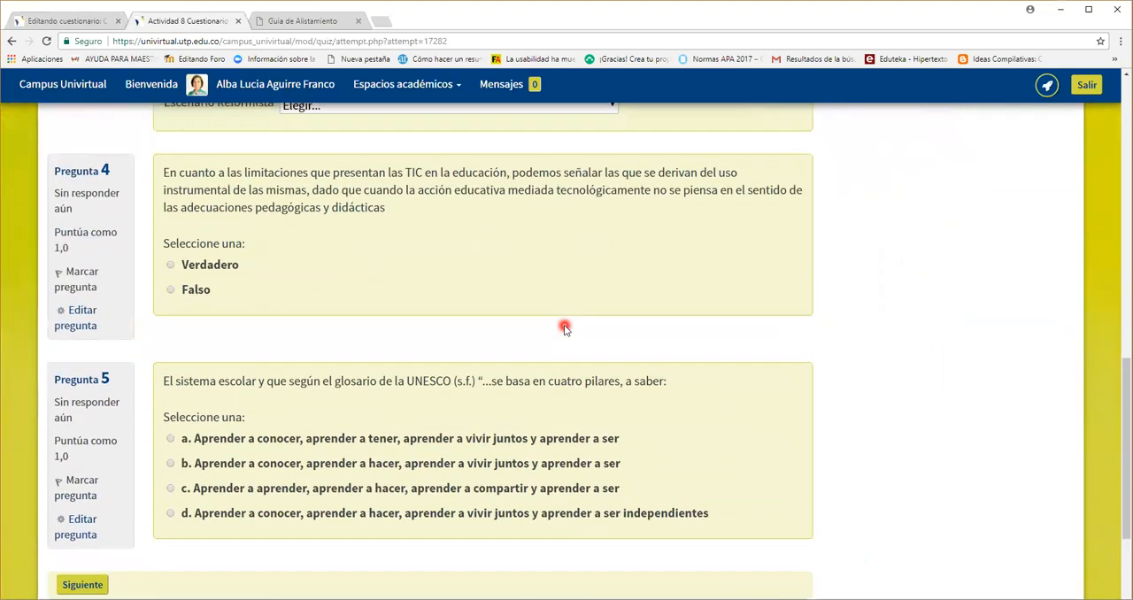
scroll(564, 326, up, 3)
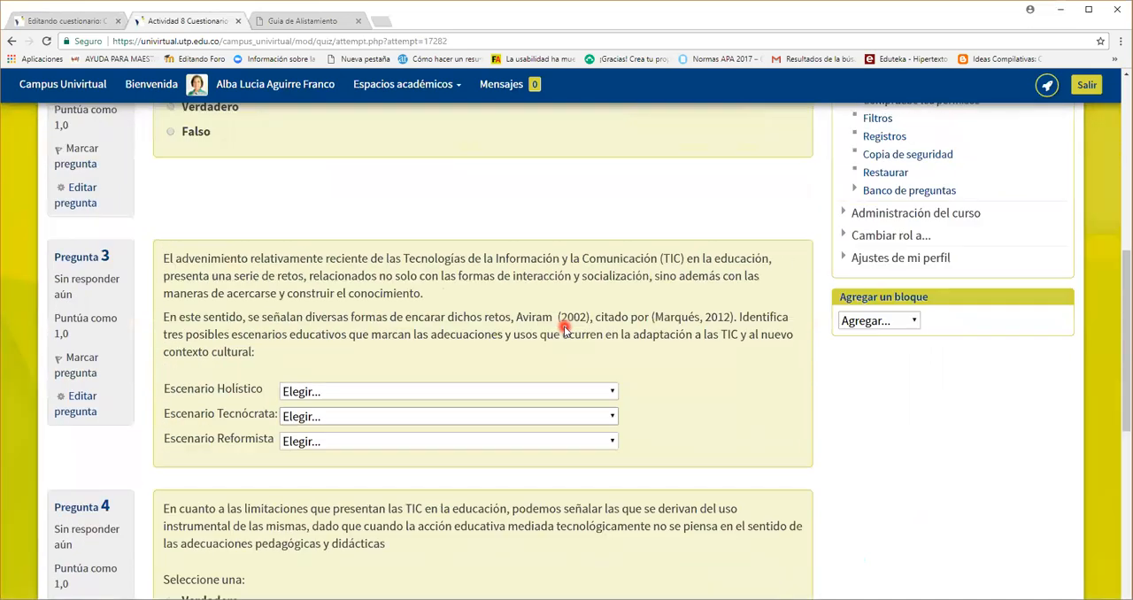
scroll(564, 326, up, 3)
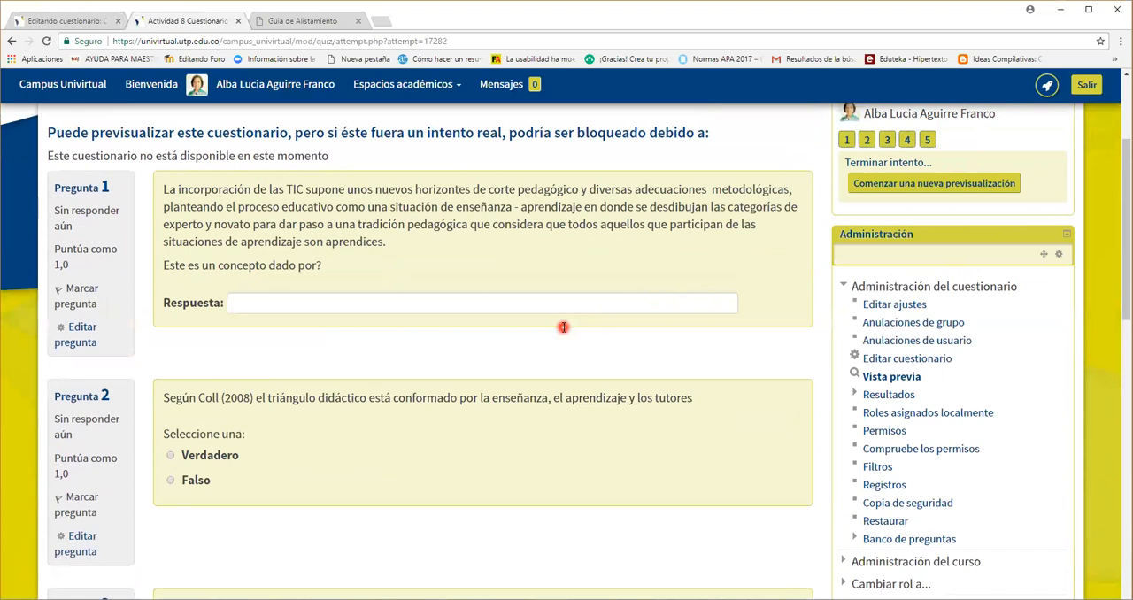
scroll(563, 327, up, 2)
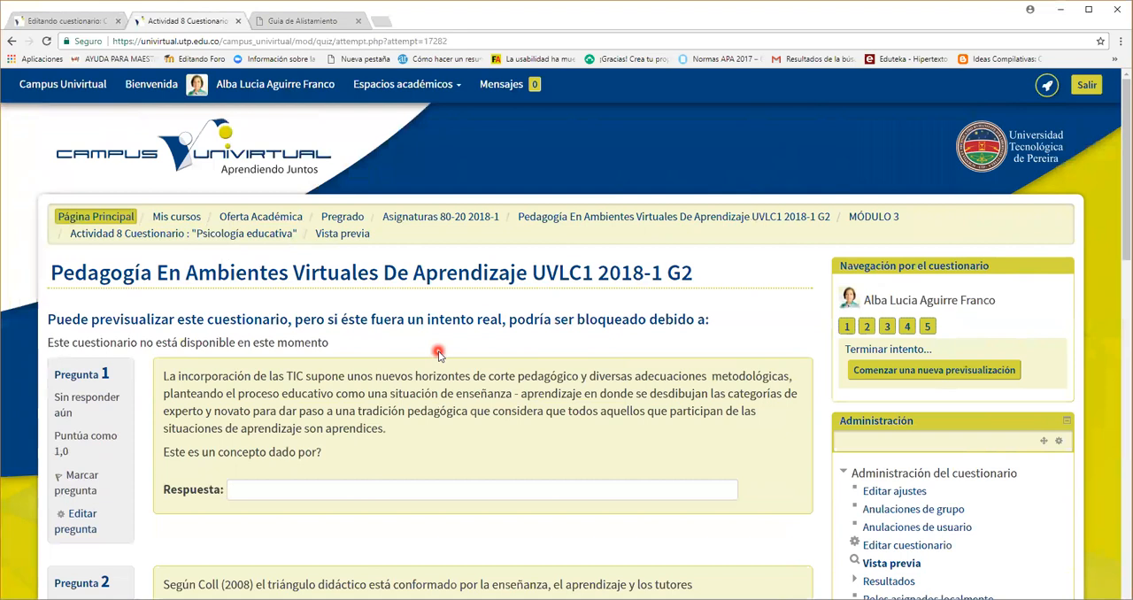
Return from the preview to the "Actividad 8" quiz's main page and look over its description, instructions and dates.
click(245, 237)
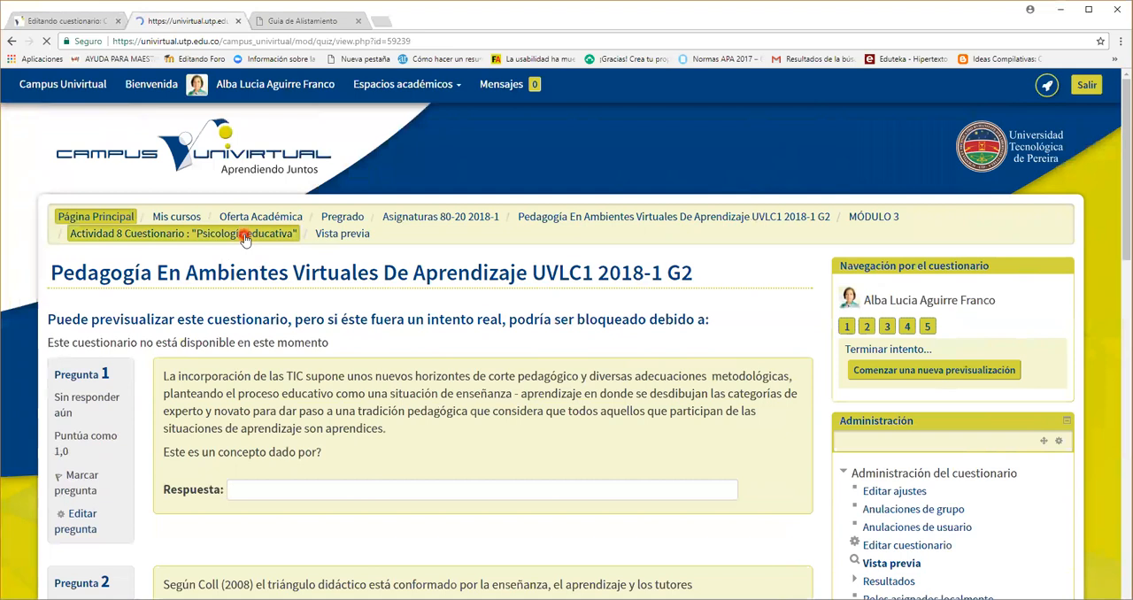
scroll(1081, 435, down, 2)
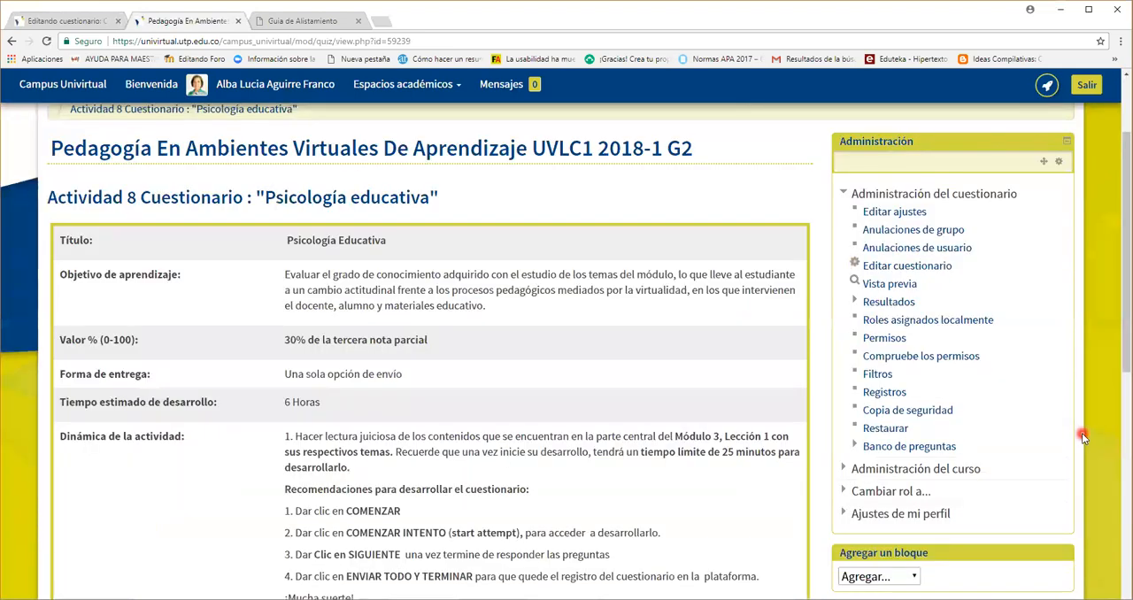
scroll(1082, 435, down, 3)
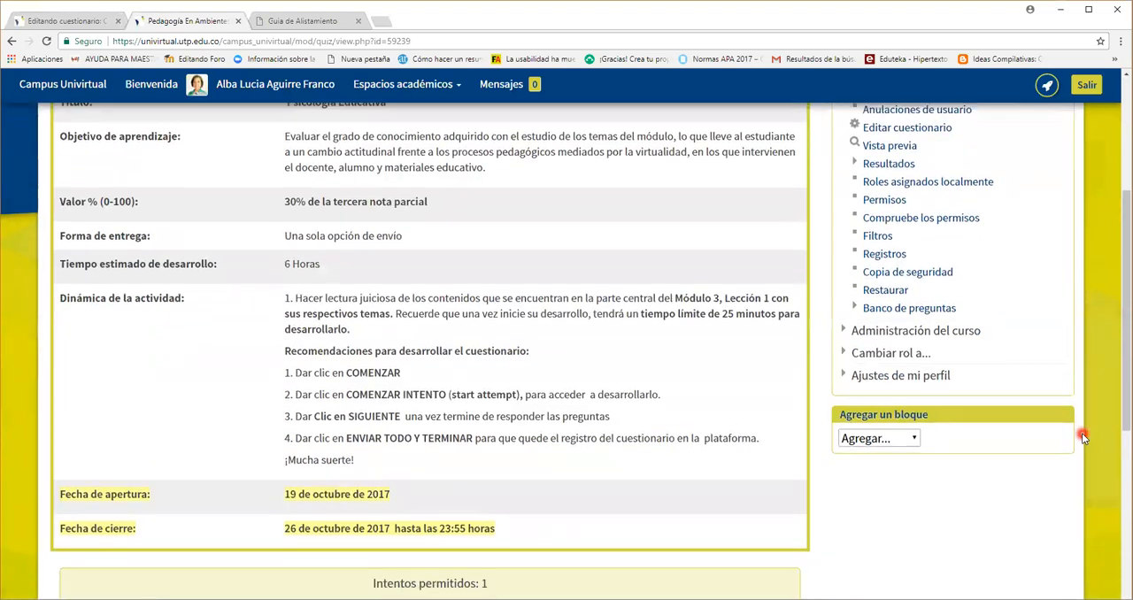
scroll(1082, 435, up, 5)
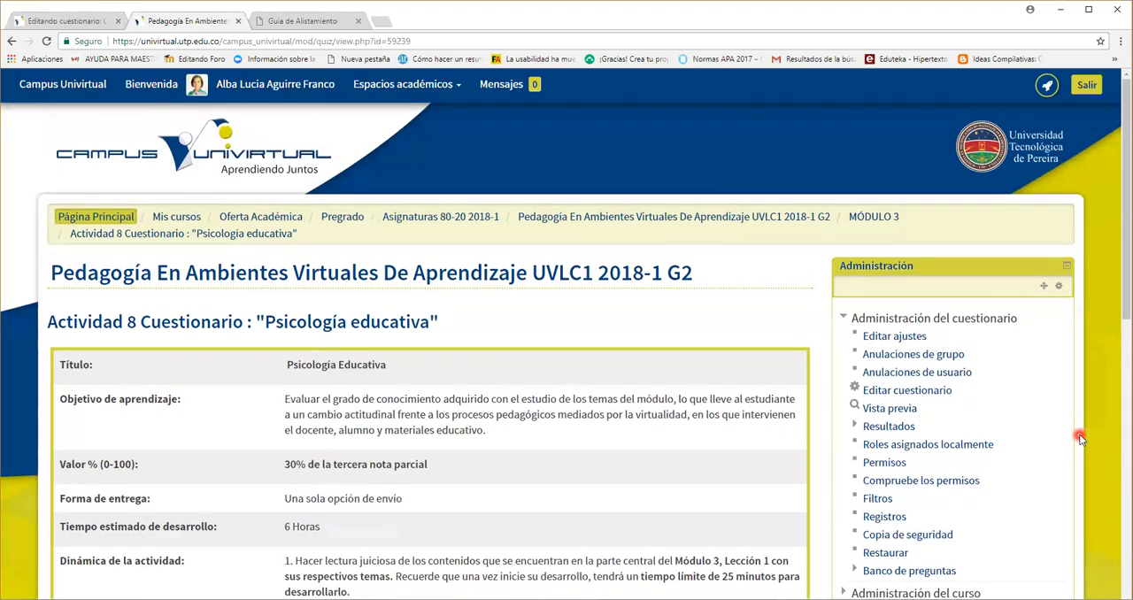
Go to the course's Módulo 3 page and open the course's question bank from there.
click(151, 238)
click(859, 221)
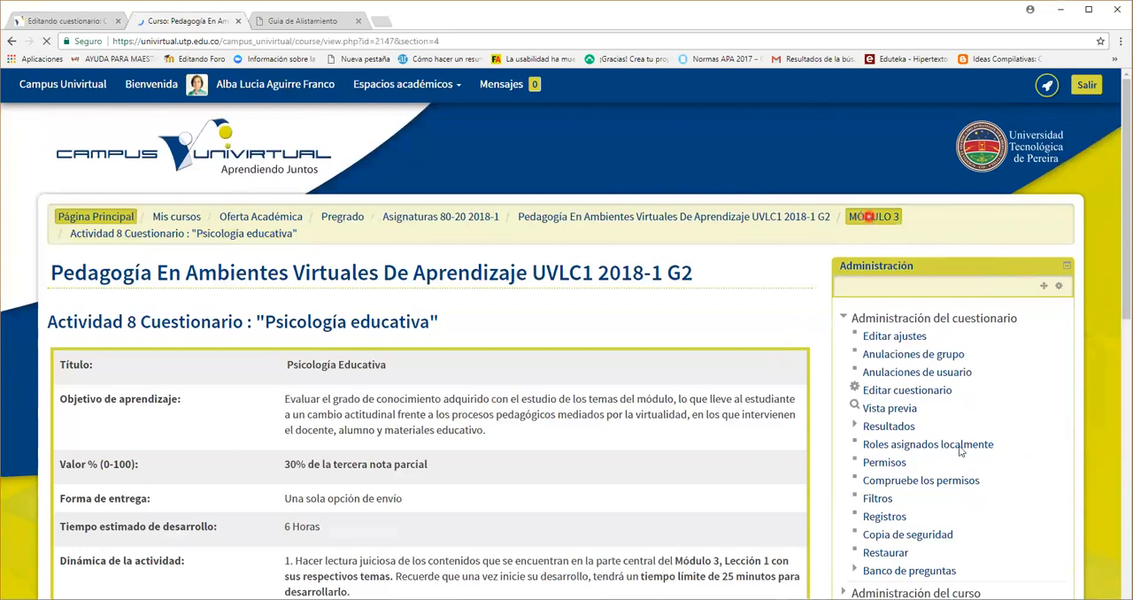
scroll(958, 445, down, 4)
scroll(958, 445, down, 2)
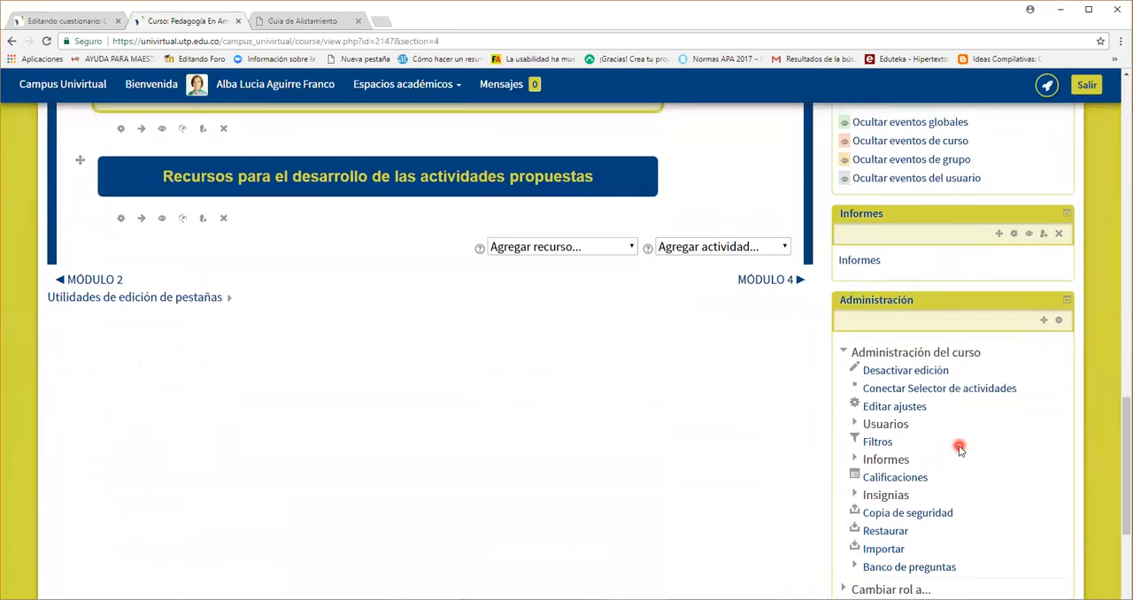
scroll(958, 450, down, 1)
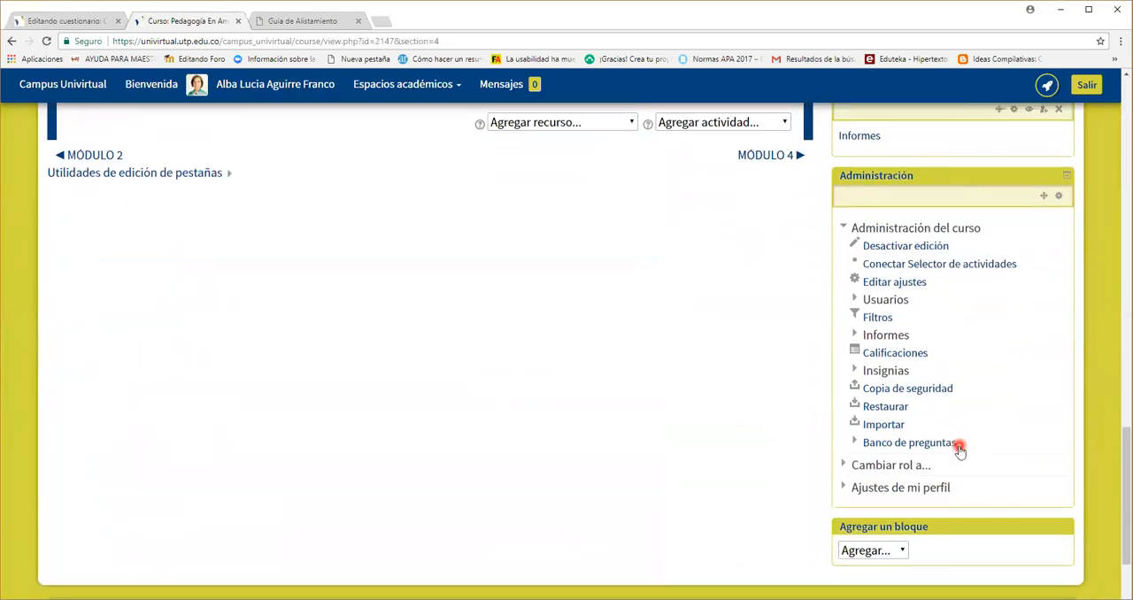
scroll(958, 450, up, 1)
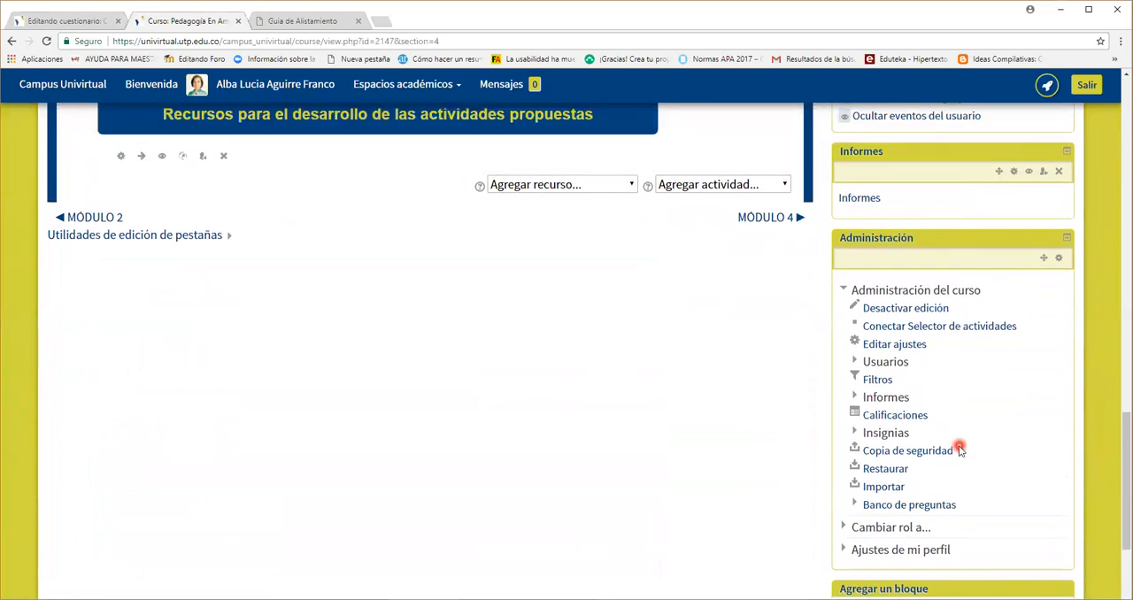
scroll(959, 450, up, 2)
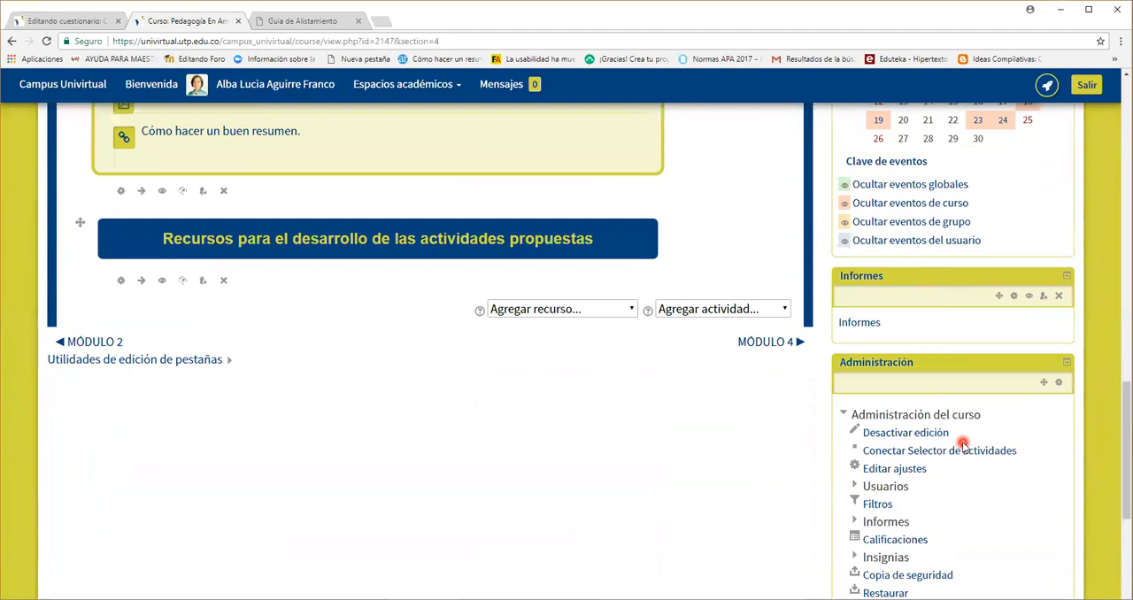
scroll(962, 444, down, 3)
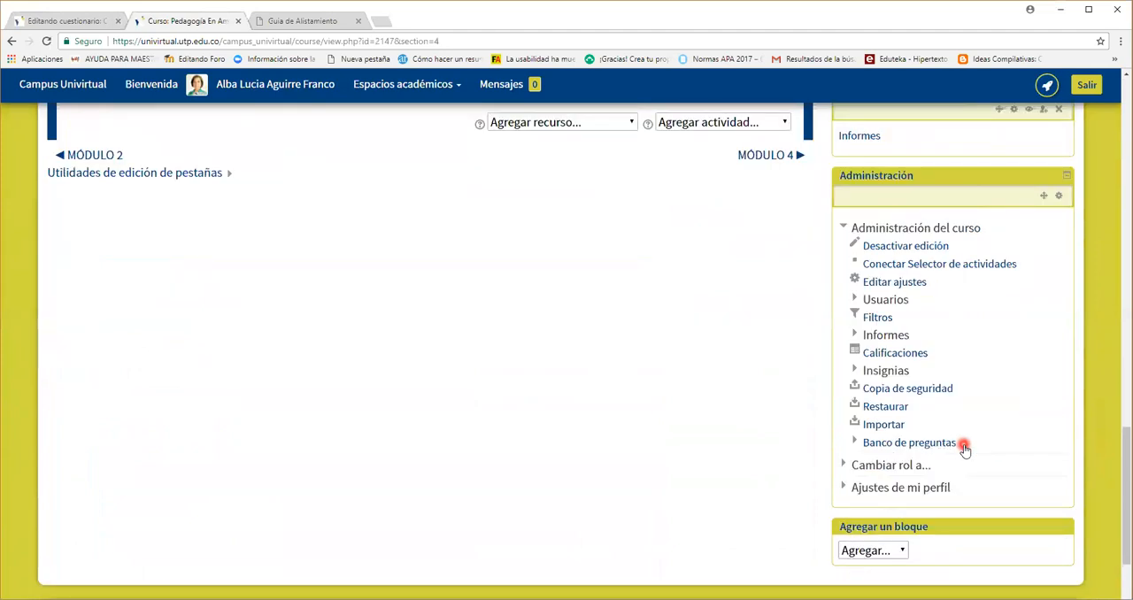
click(906, 443)
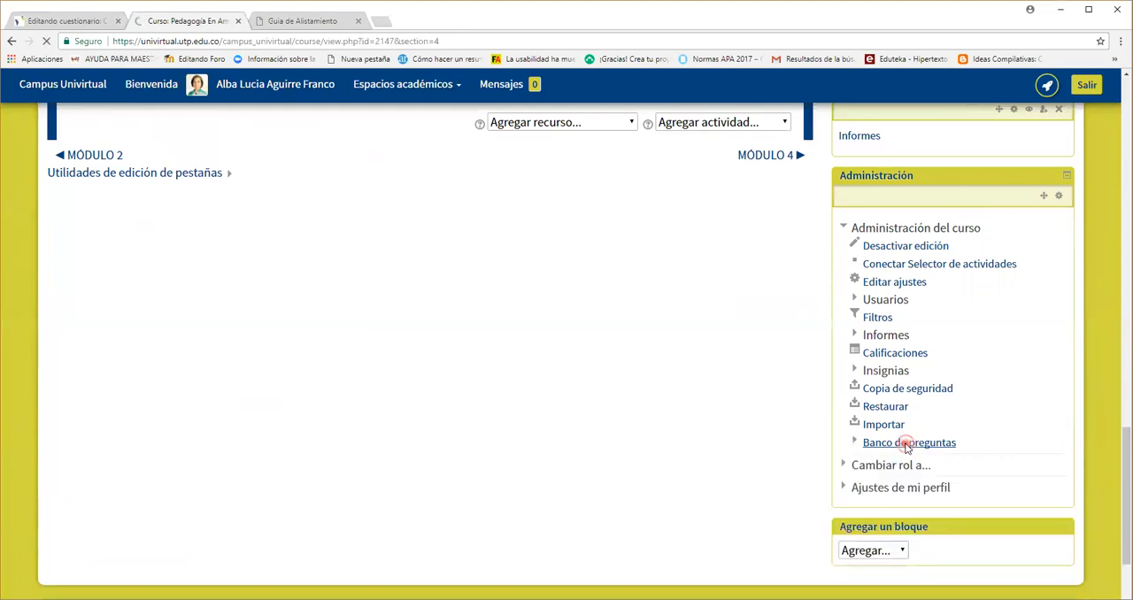
click(906, 445)
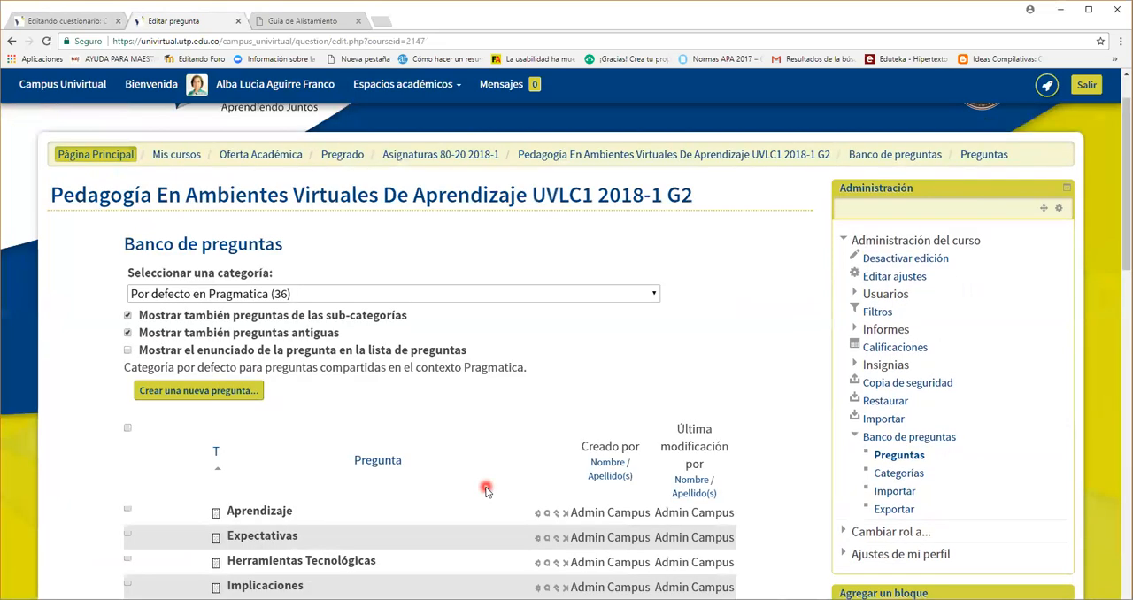
Look through the question list, switch to the category "Por defecto en BancoActividadesPedagogia" and examine its questions.
scroll(576, 372, down, 7)
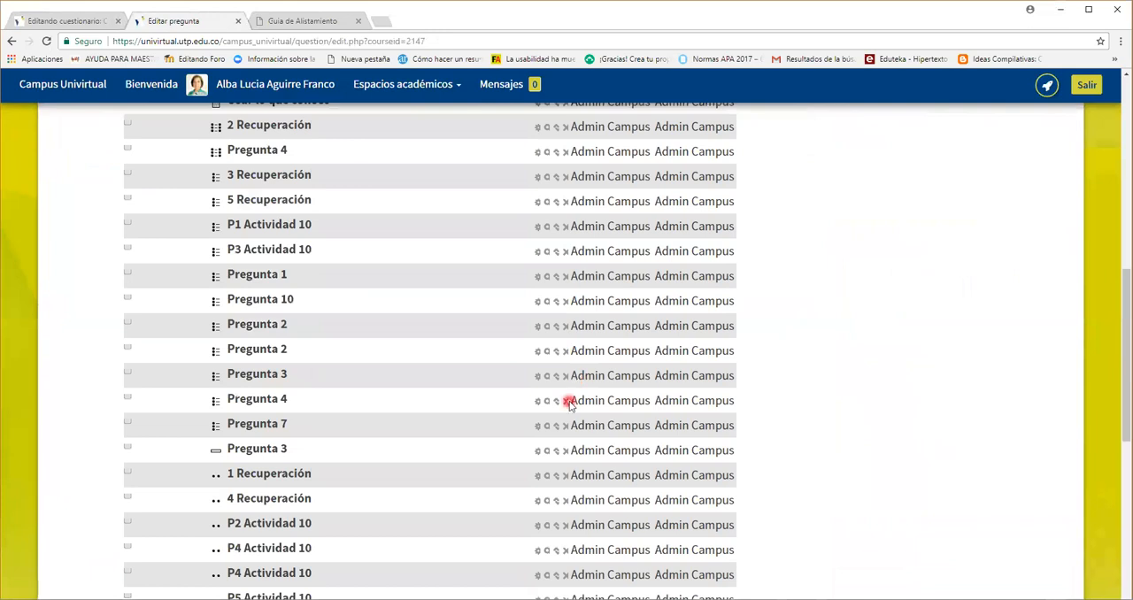
scroll(568, 404, up, 6)
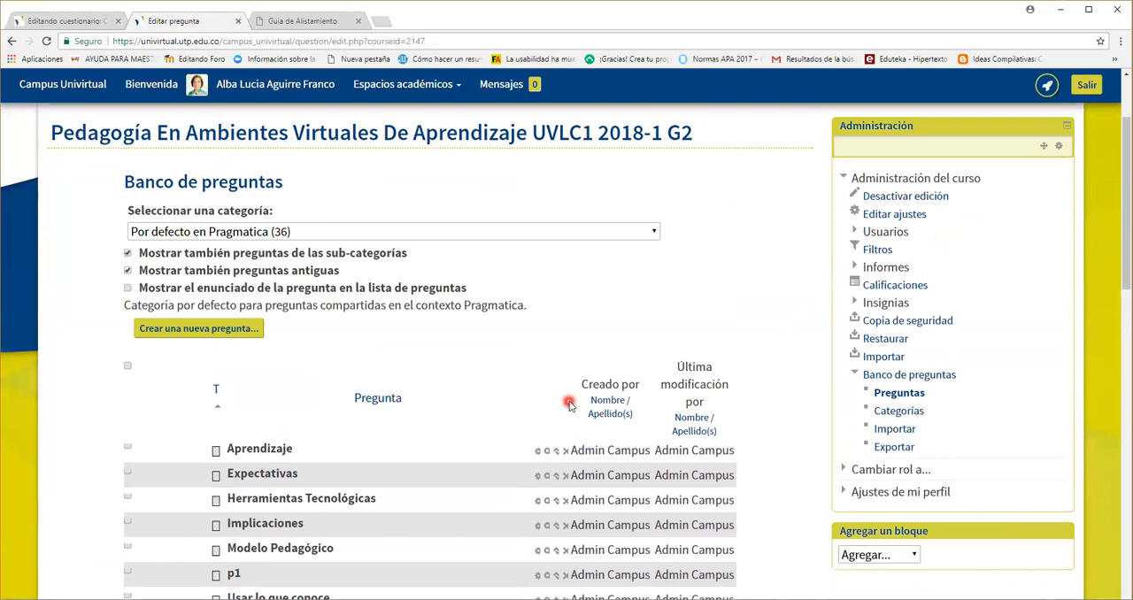
click(384, 231)
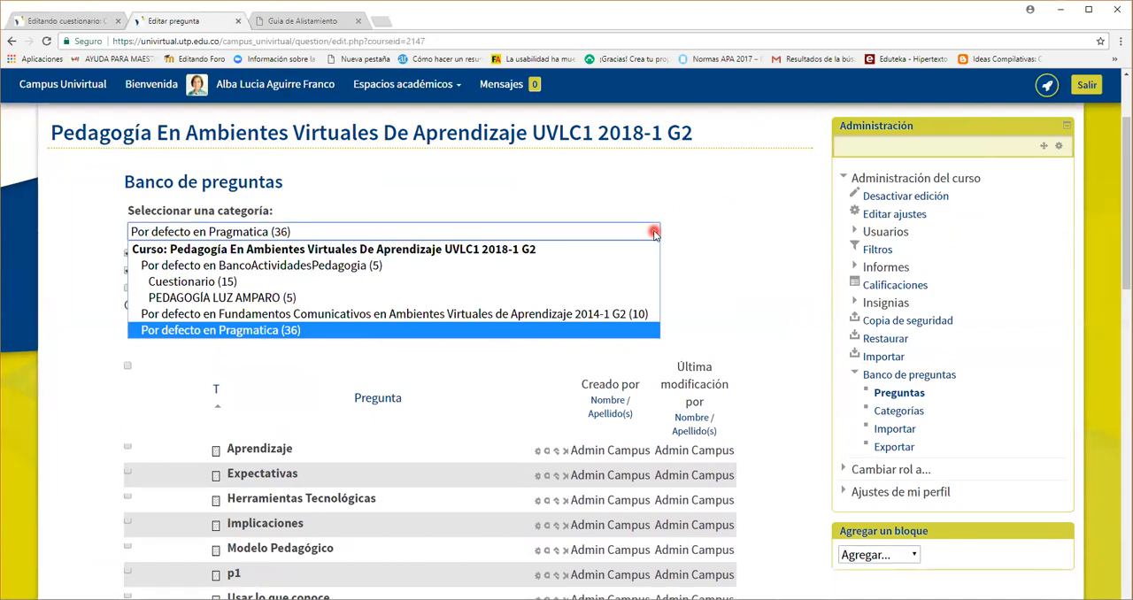
click(211, 269)
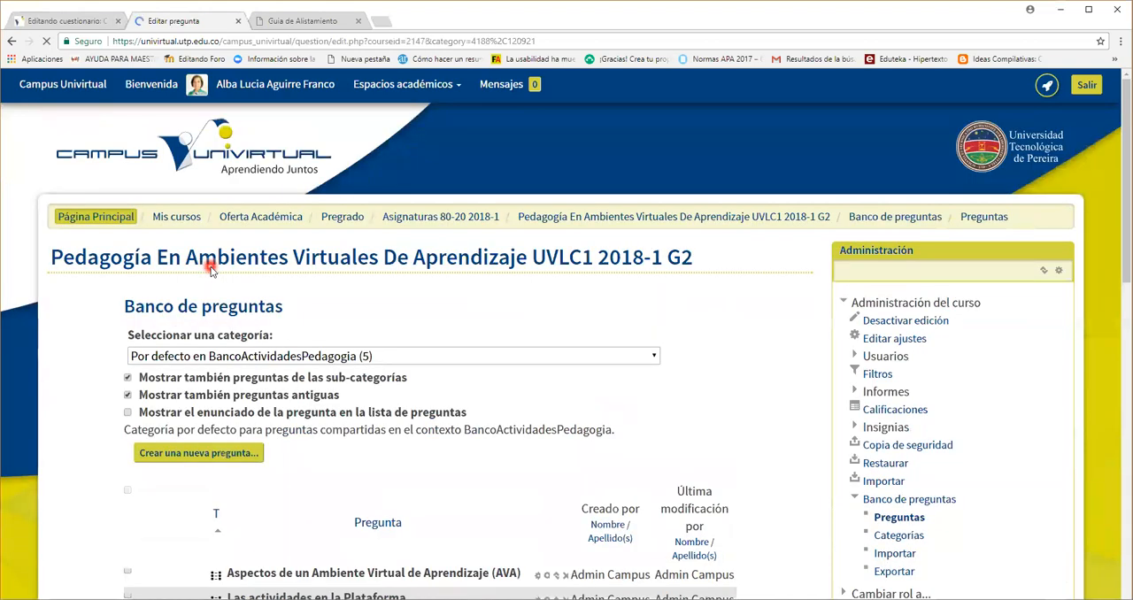
scroll(356, 367, down, 5)
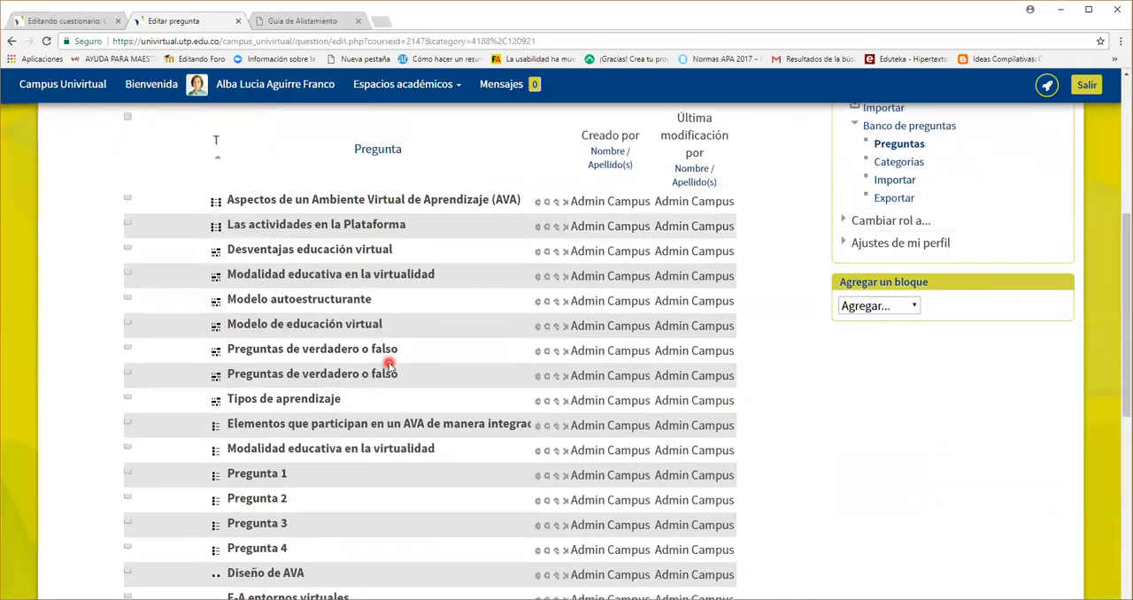
scroll(389, 366, down, 3)
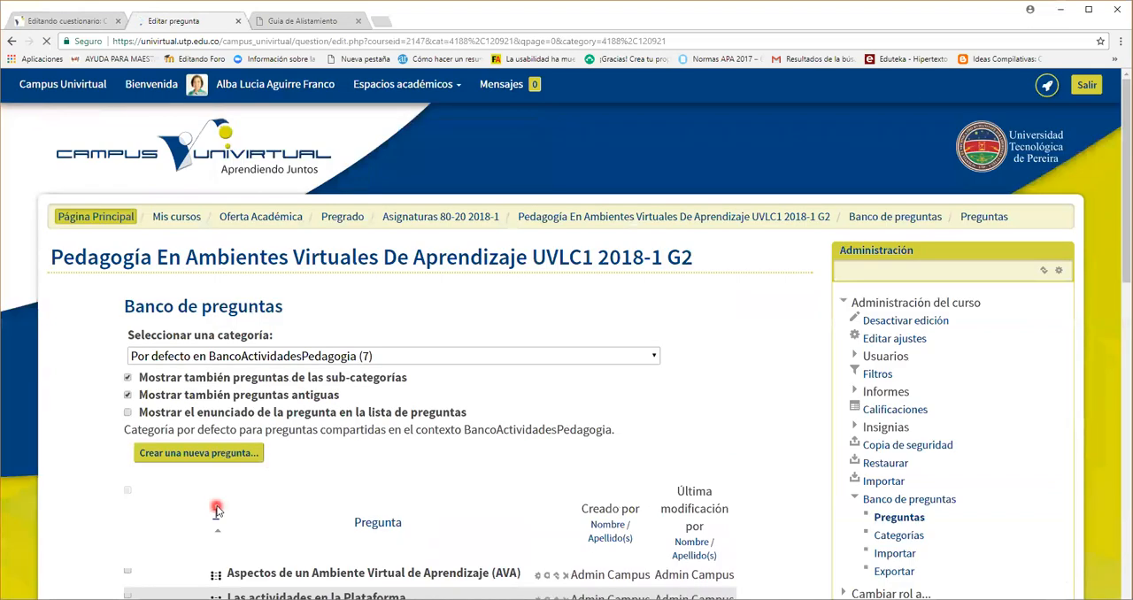
Sort the question bank list by question type in descending order and look through the reordered questions.
click(217, 509)
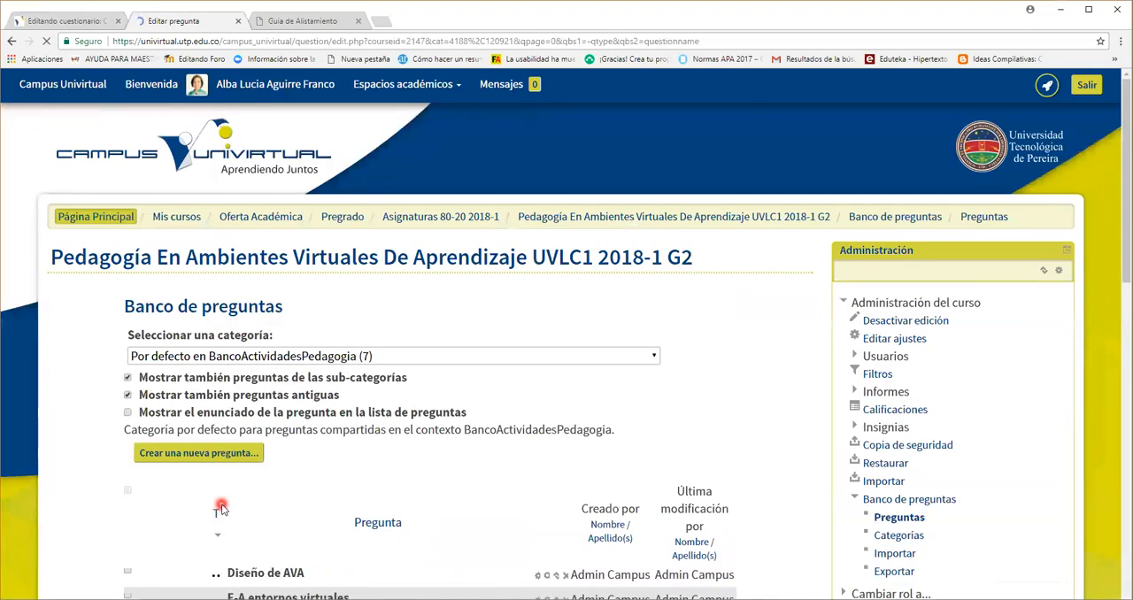
scroll(447, 447, down, 2)
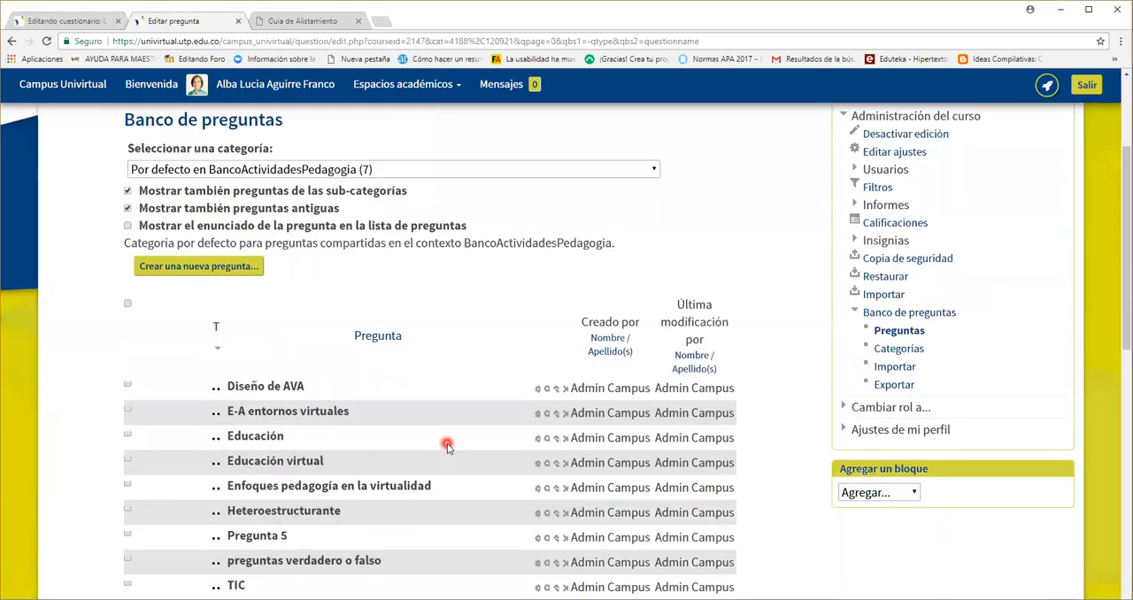
scroll(251, 505, up, 2)
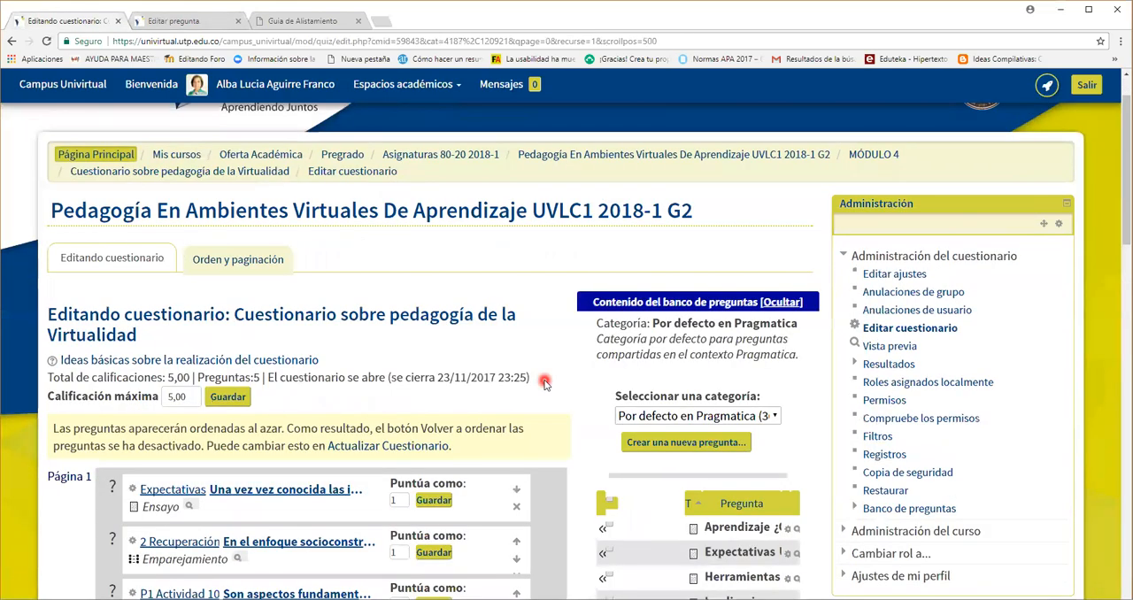
Switch to the quiz being edited, open the main page of "Cuestionario sobre pedagogía de la Virtualidad" and review its instructions and attempt details.
click(229, 174)
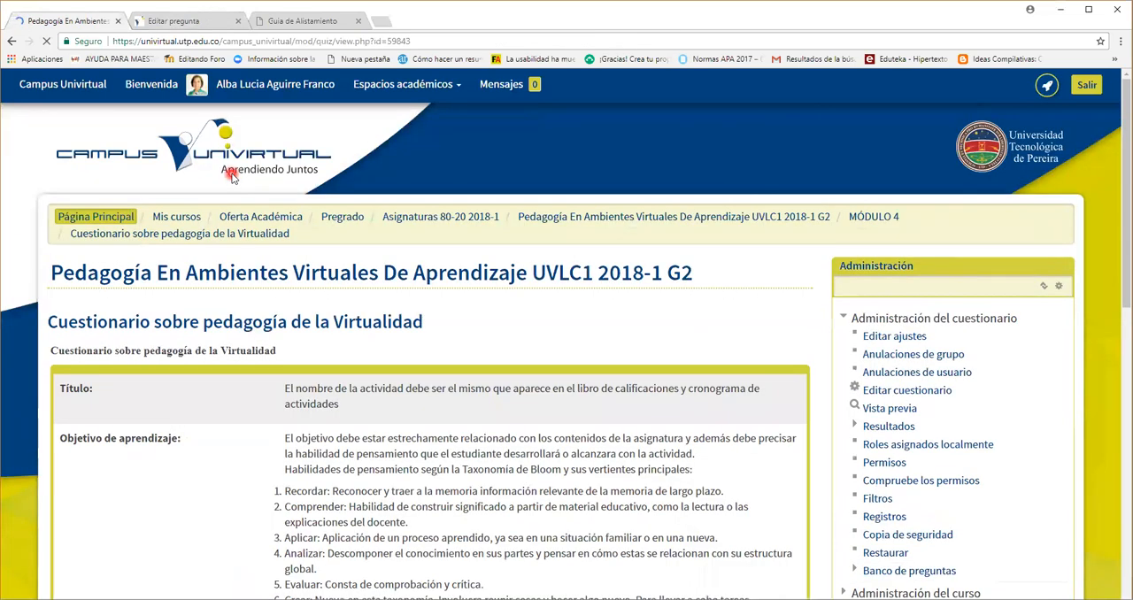
scroll(543, 409, down, 10)
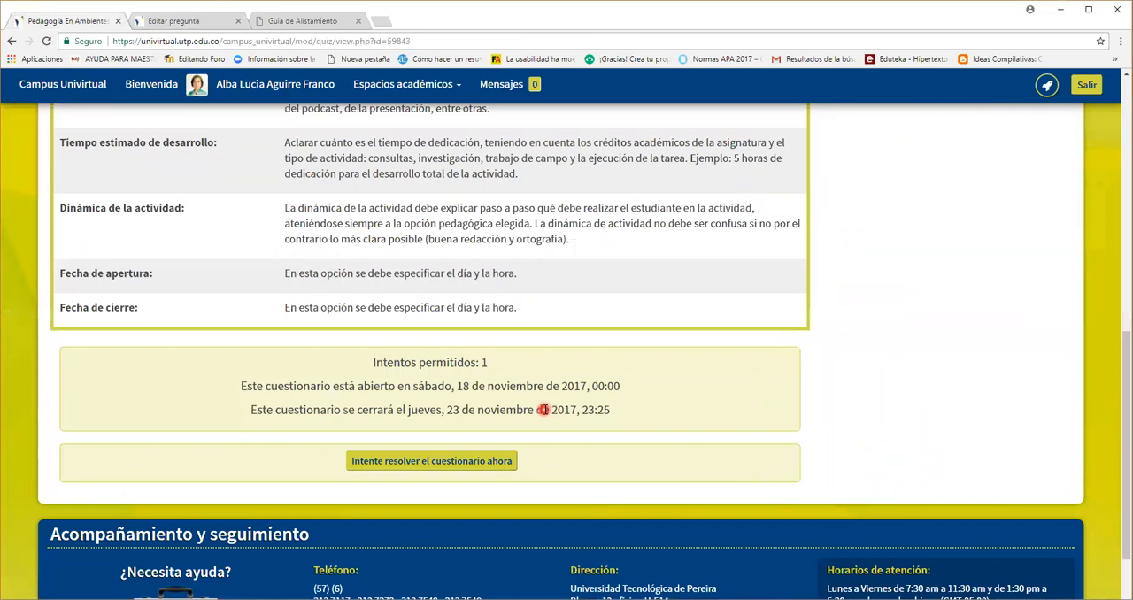
click(447, 470)
scroll(442, 475, down, 1)
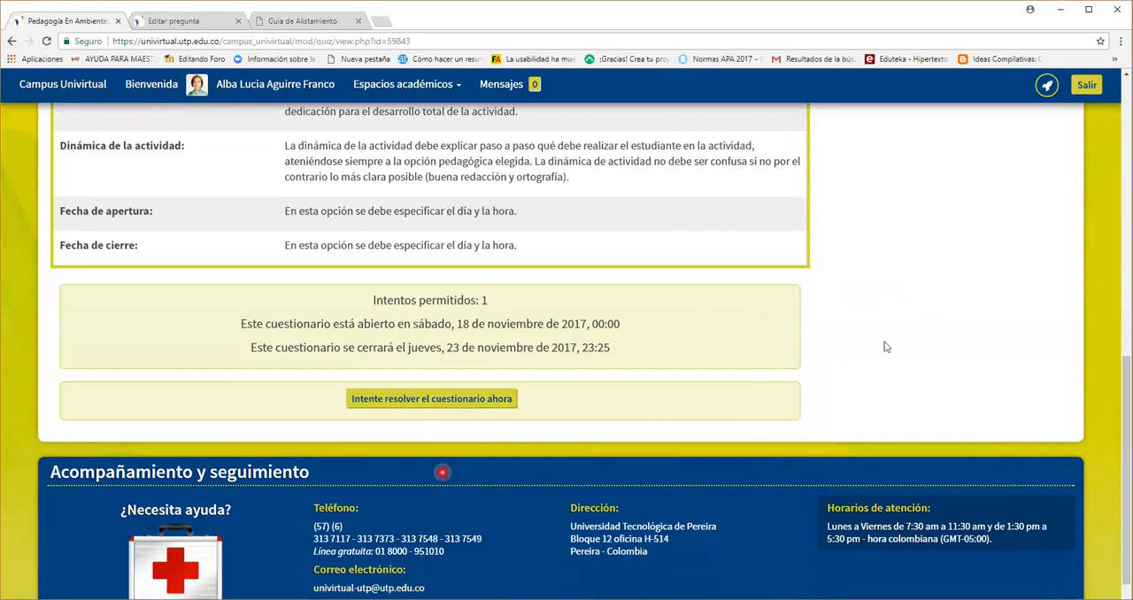
scroll(883, 345, up, 5)
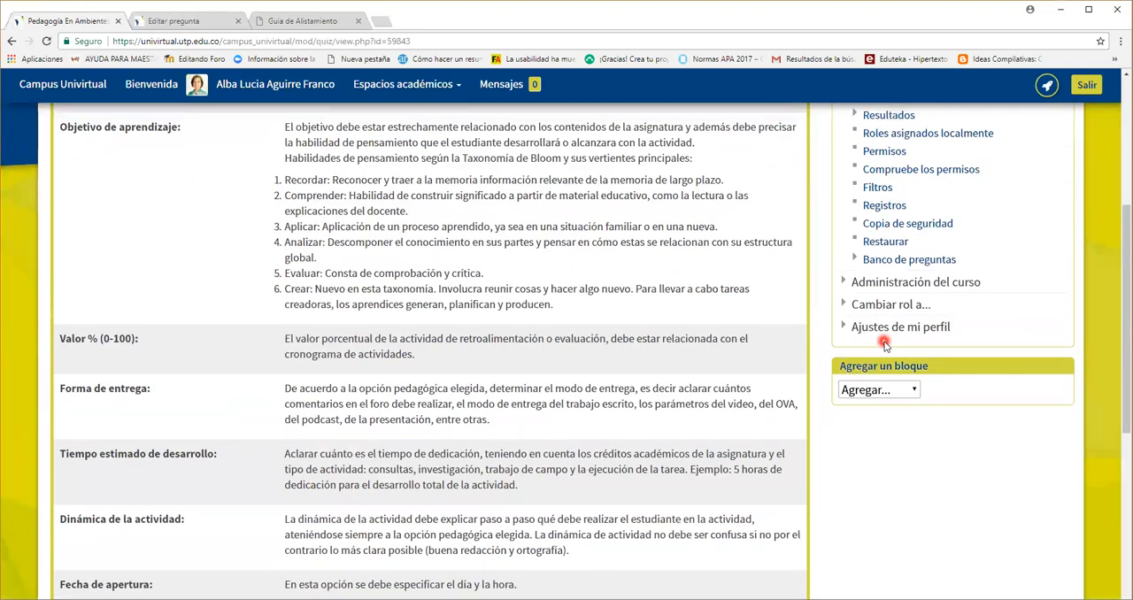
Change the role to Estudiante and check the quiz's attempt limit, opening and closing dates and time limit.
click(903, 306)
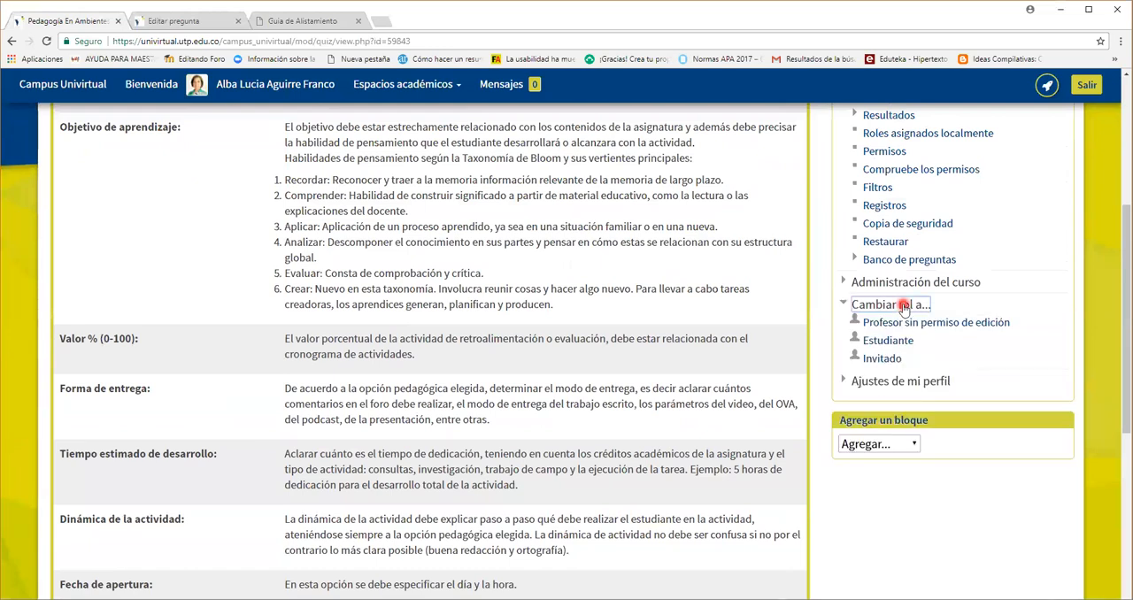
click(895, 344)
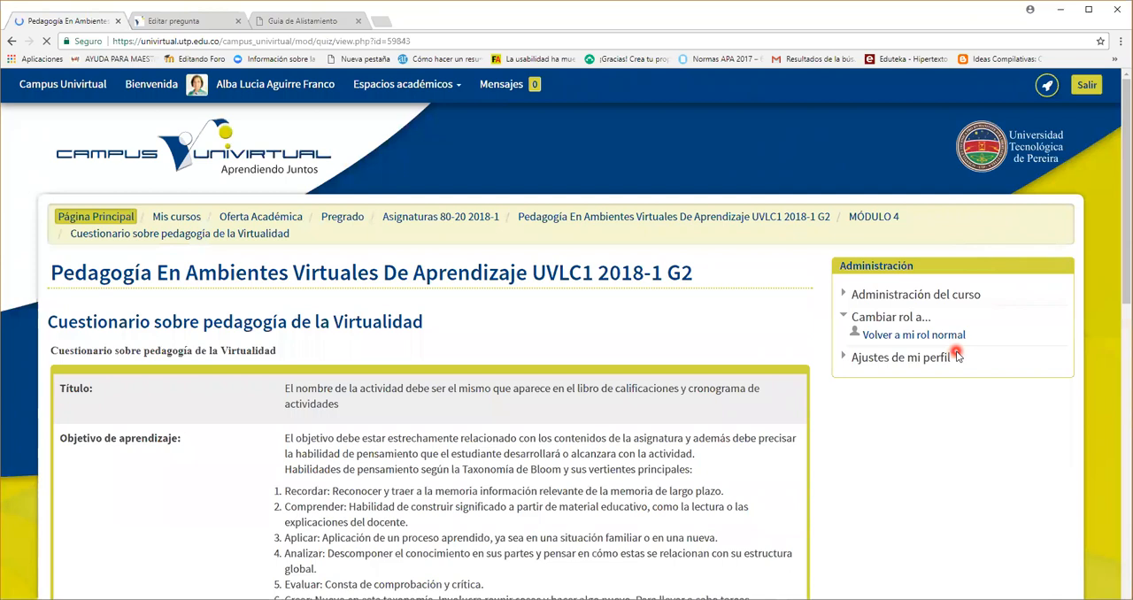
scroll(513, 429, down, 10)
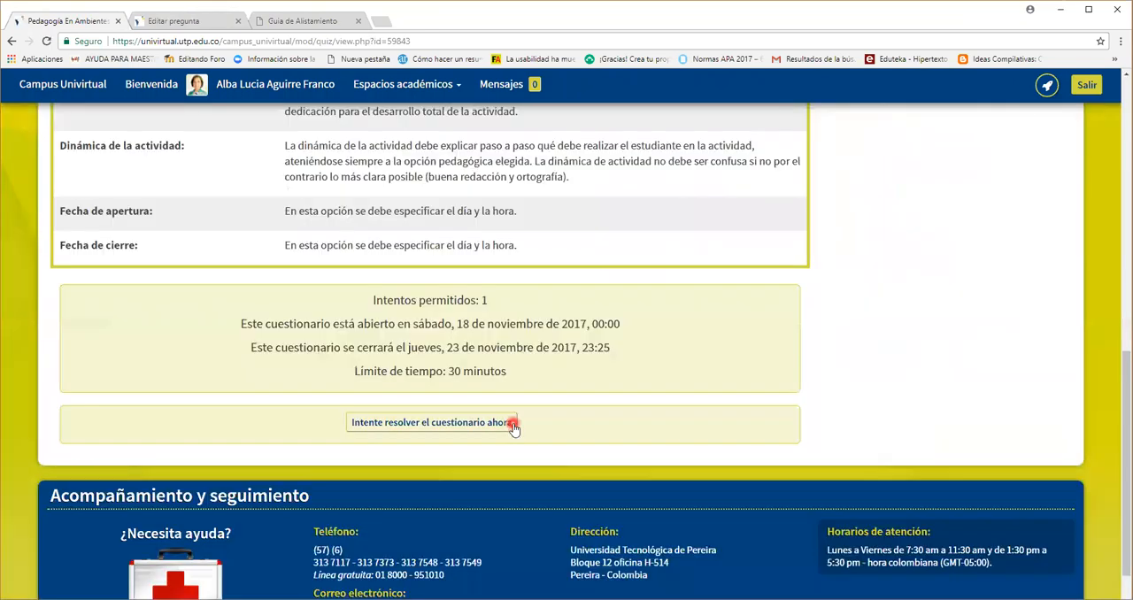
scroll(513, 429, up, 3)
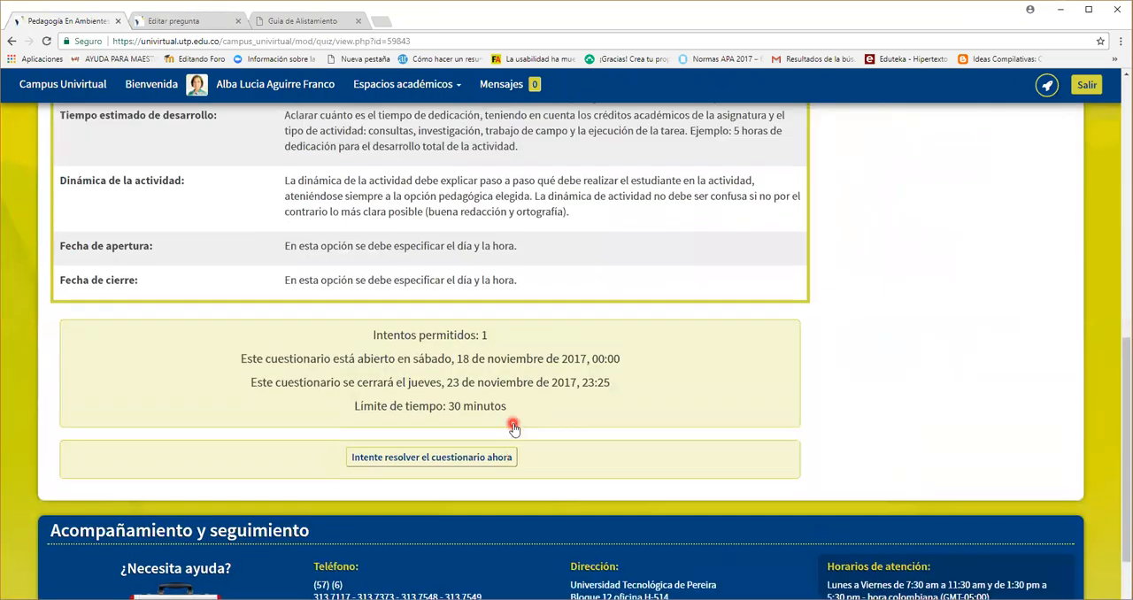
scroll(513, 429, down, 3)
scroll(513, 428, up, 10)
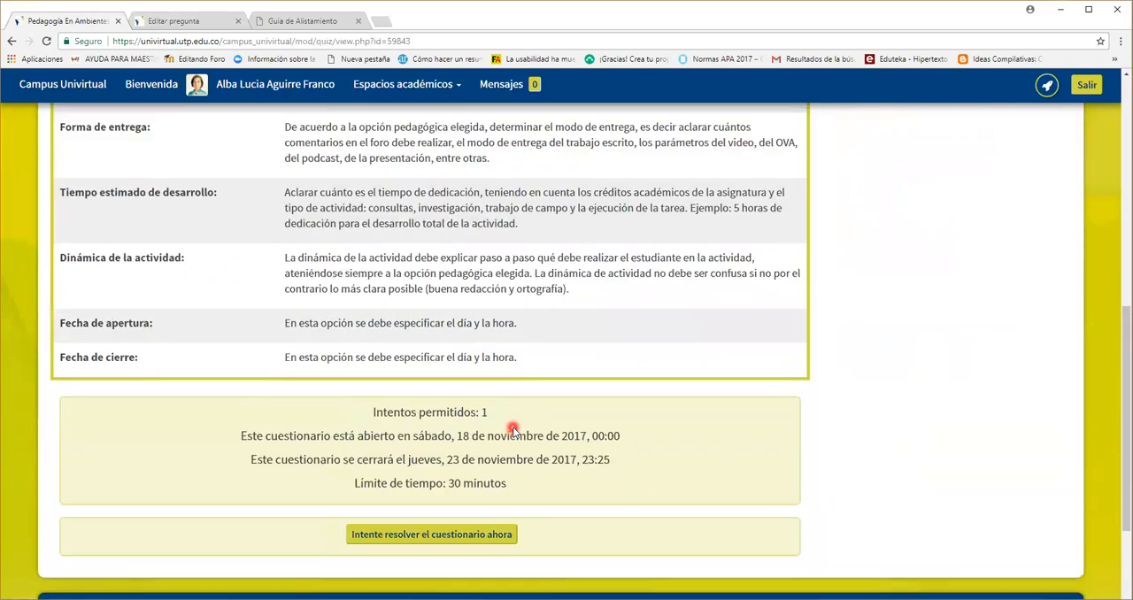
scroll(512, 429, up, 1)
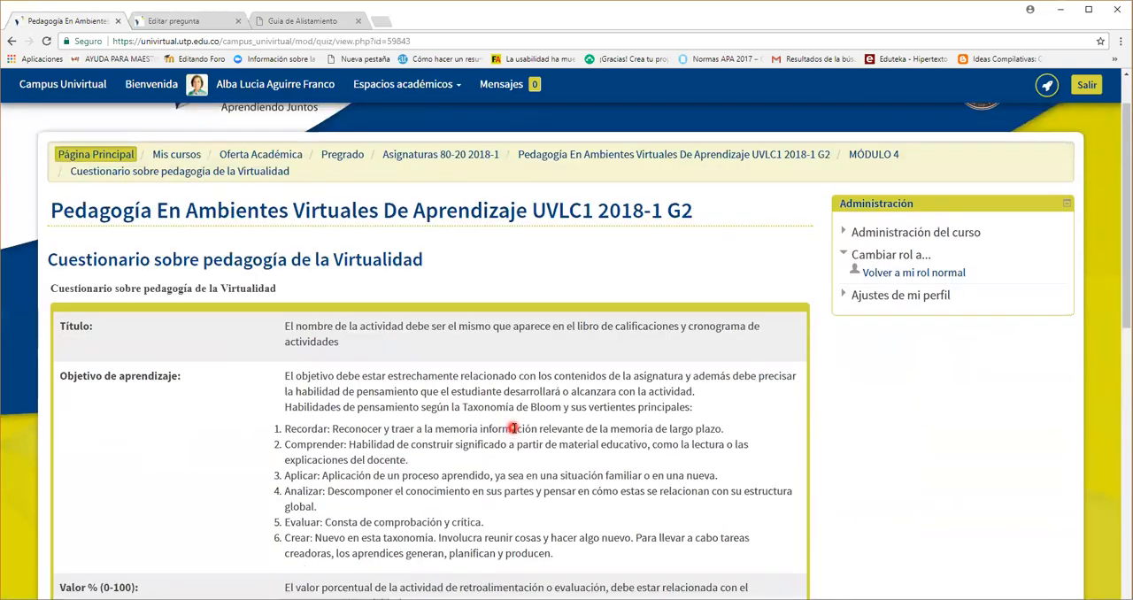
Return to the normal role and look over the quiz's description table on its main page.
click(908, 277)
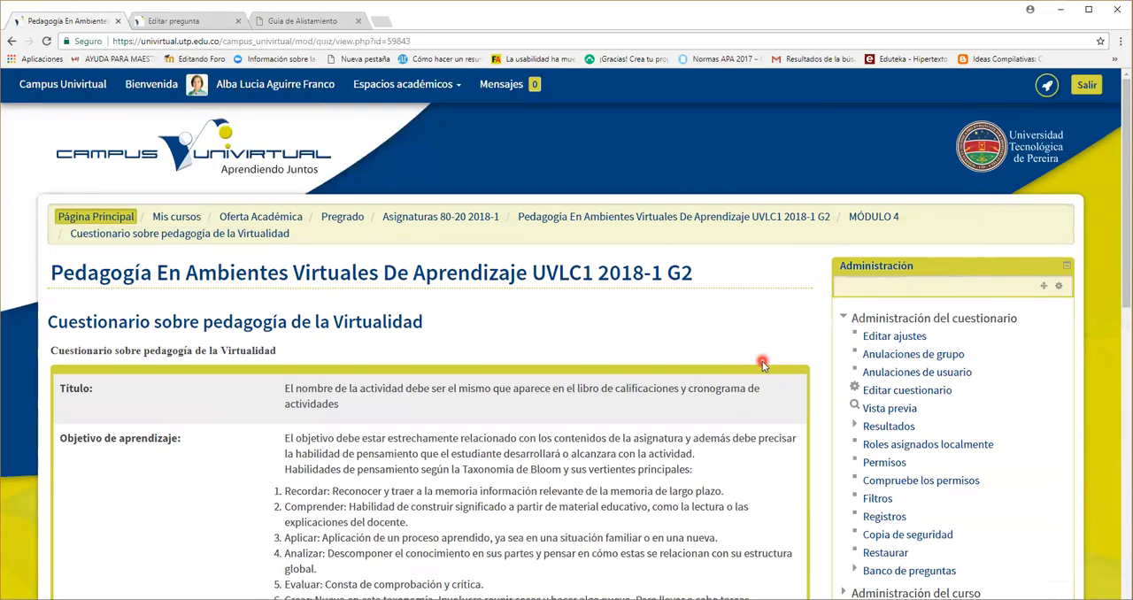
scroll(467, 380, down, 2)
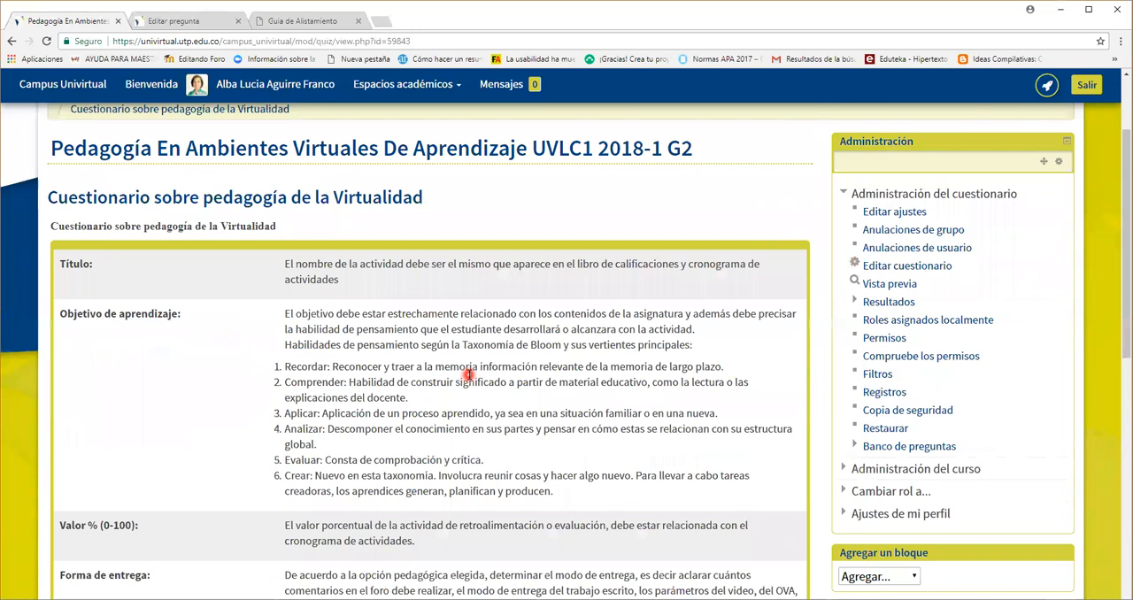
scroll(467, 374, down, 2)
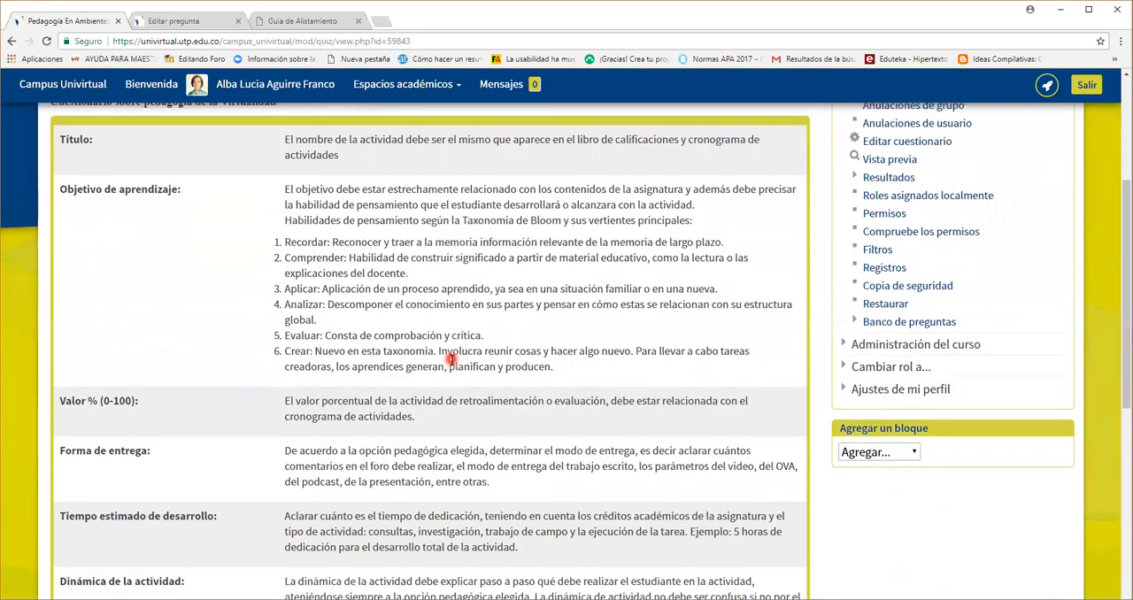
scroll(451, 358, down, 3)
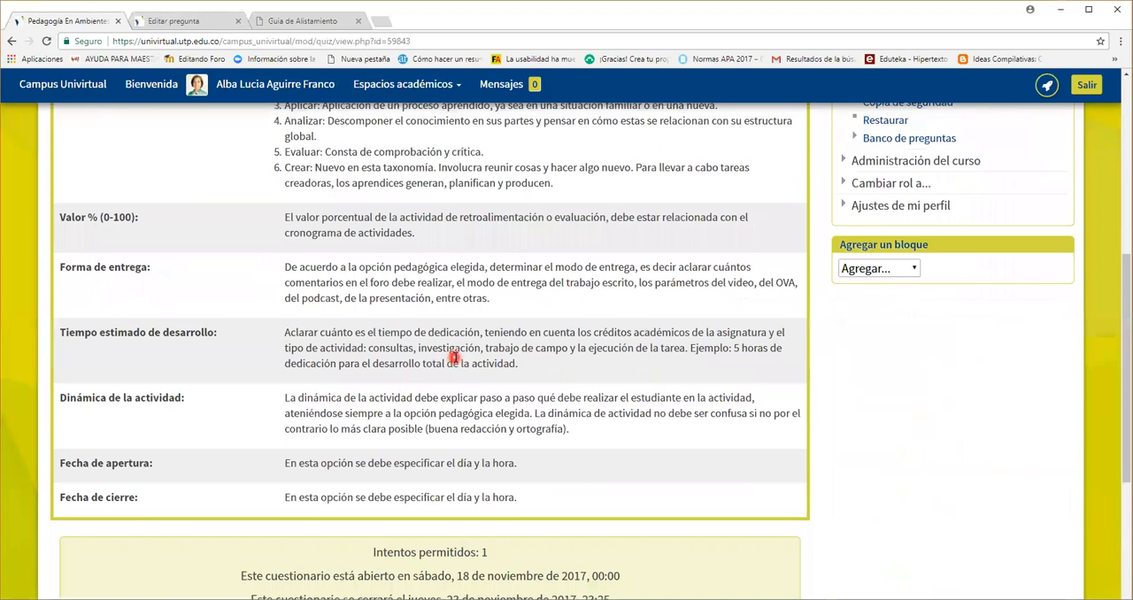
scroll(453, 357, up, 1)
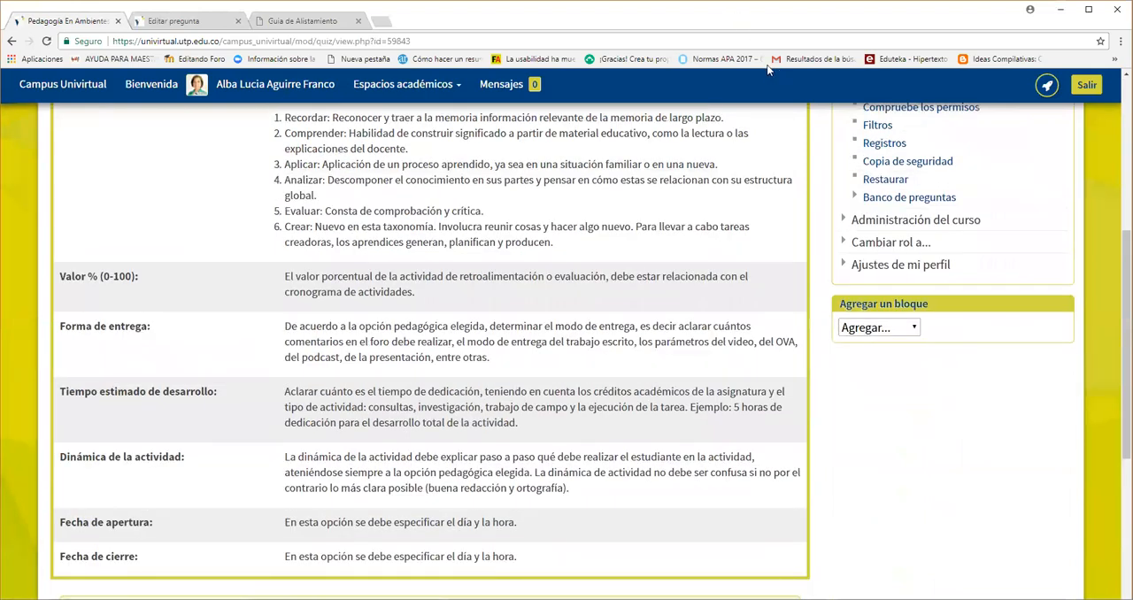